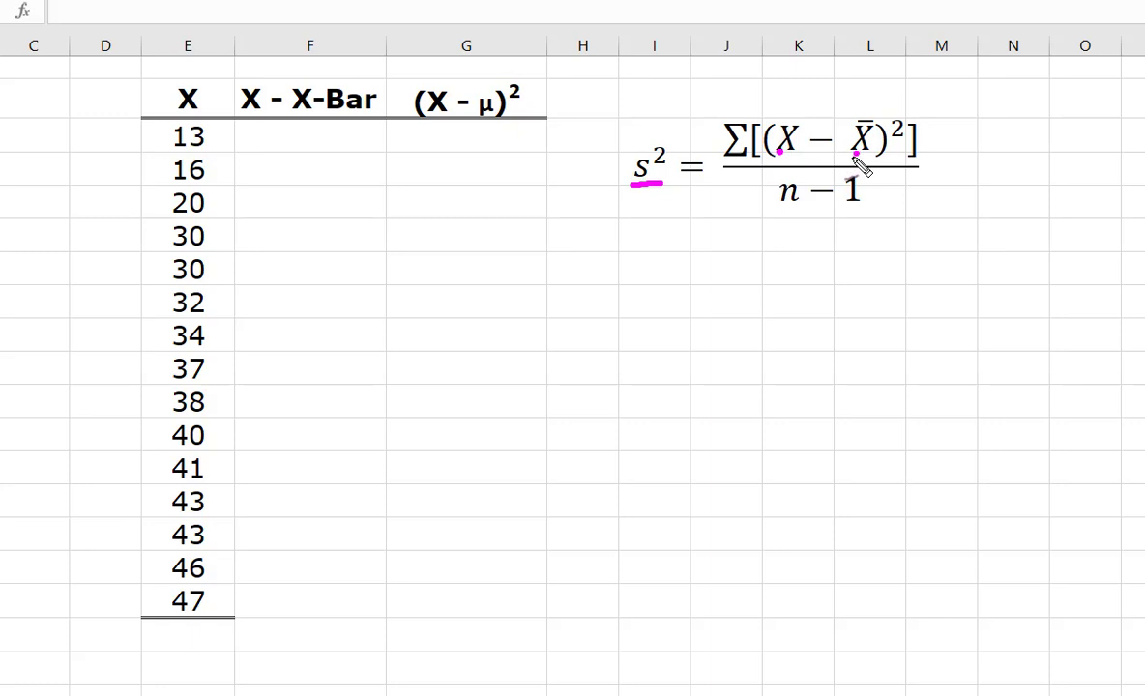
Annotate the variance formula by marking X-bar, circling the exponent and n − 1, pointing to the summation, and writing "d.f."; clear the ink
click(856, 152)
mouse_move(905, 121)
mouse_down()
mouse_move(888, 118)
mouse_move(882, 137)
mouse_move(904, 147)
mouse_move(910, 124)
mouse_move(894, 114)
mouse_up()
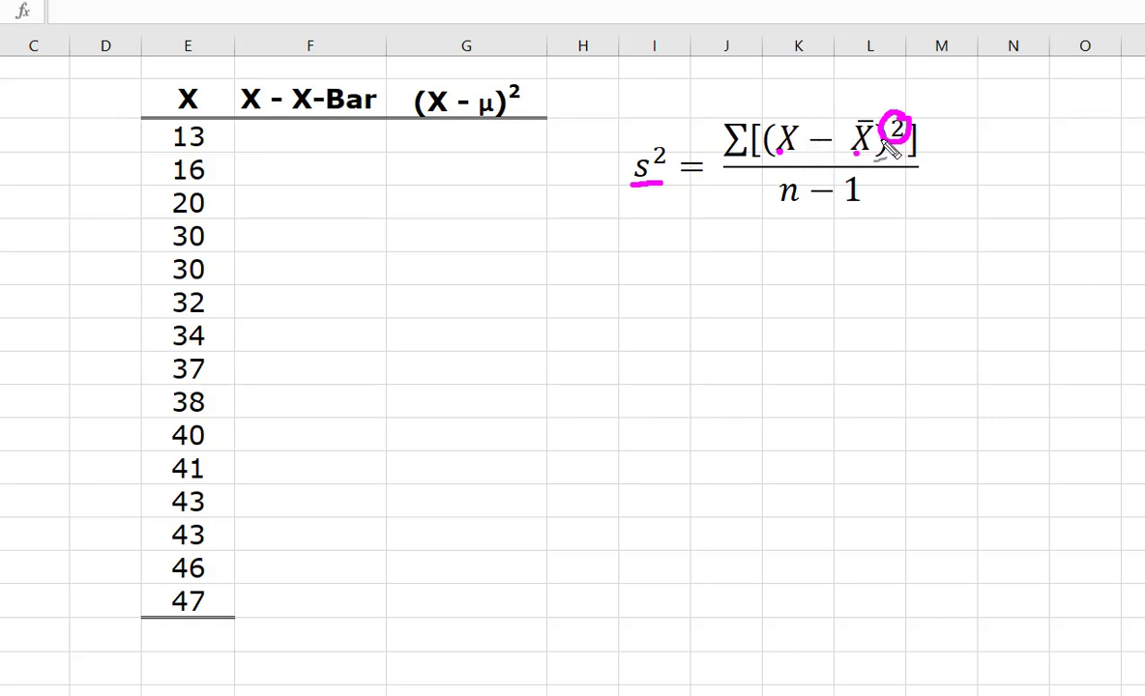
drag(735, 85, 735, 114)
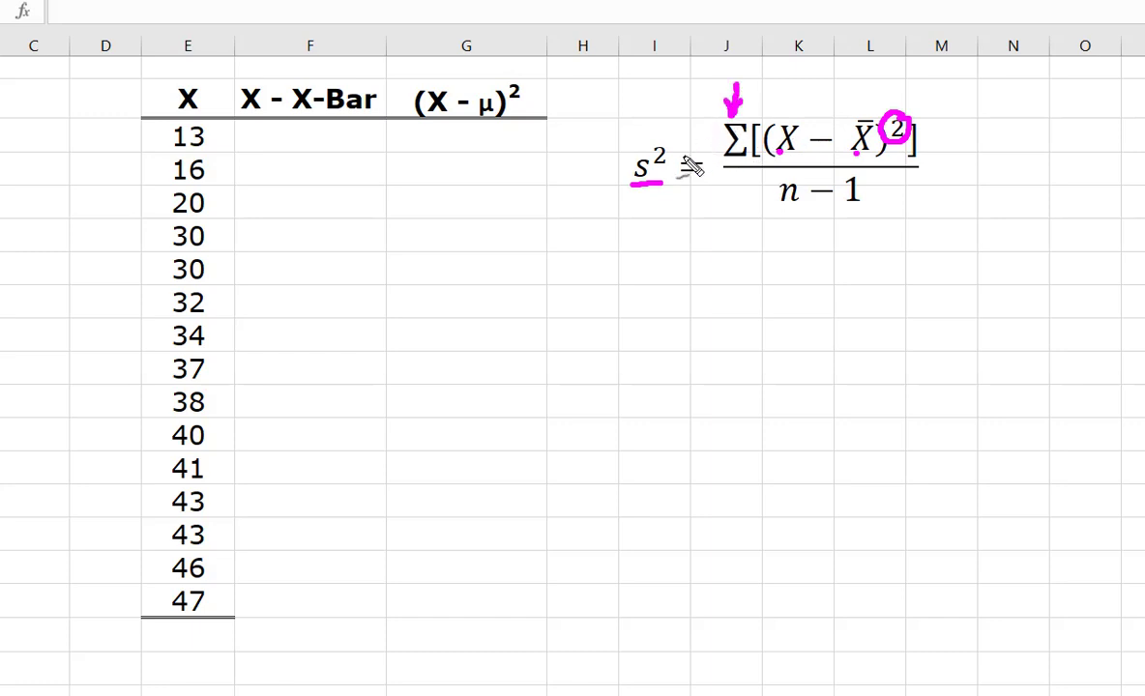
drag(723, 190, 734, 186)
mouse_move(868, 182)
mouse_down()
mouse_move(787, 174)
mouse_move(770, 193)
mouse_move(773, 213)
mouse_move(875, 214)
mouse_move(874, 184)
mouse_move(917, 194)
mouse_move(919, 218)
mouse_move(933, 218)
mouse_move(930, 200)
mouse_move(947, 198)
mouse_up()
click(944, 211)
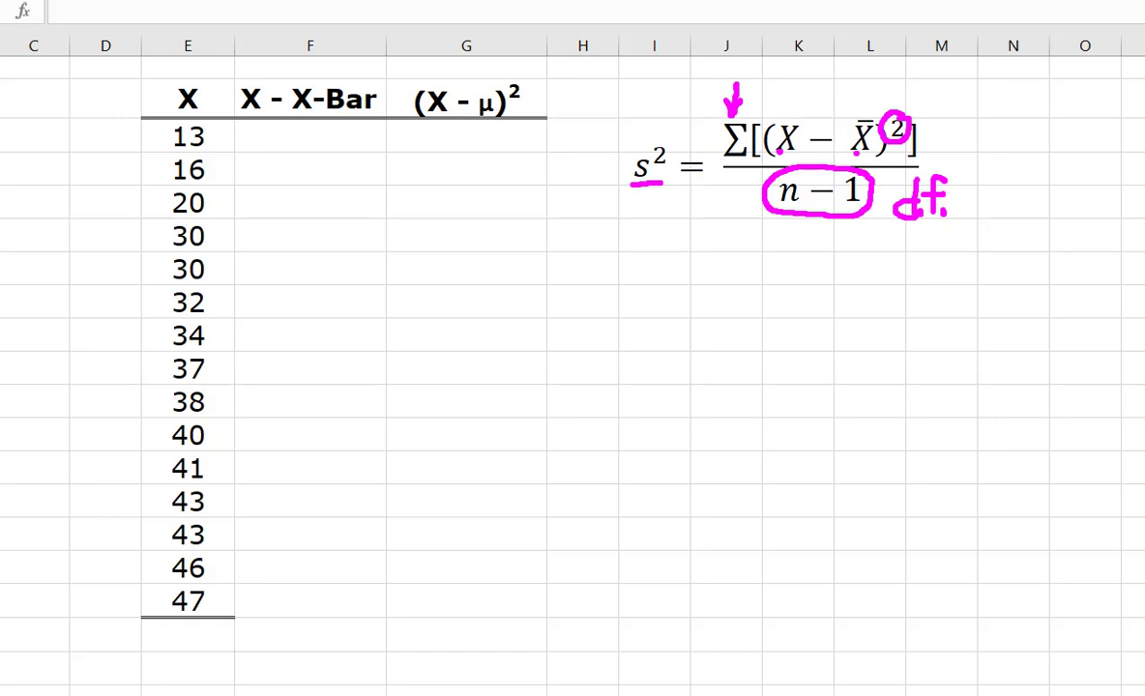
key(e)
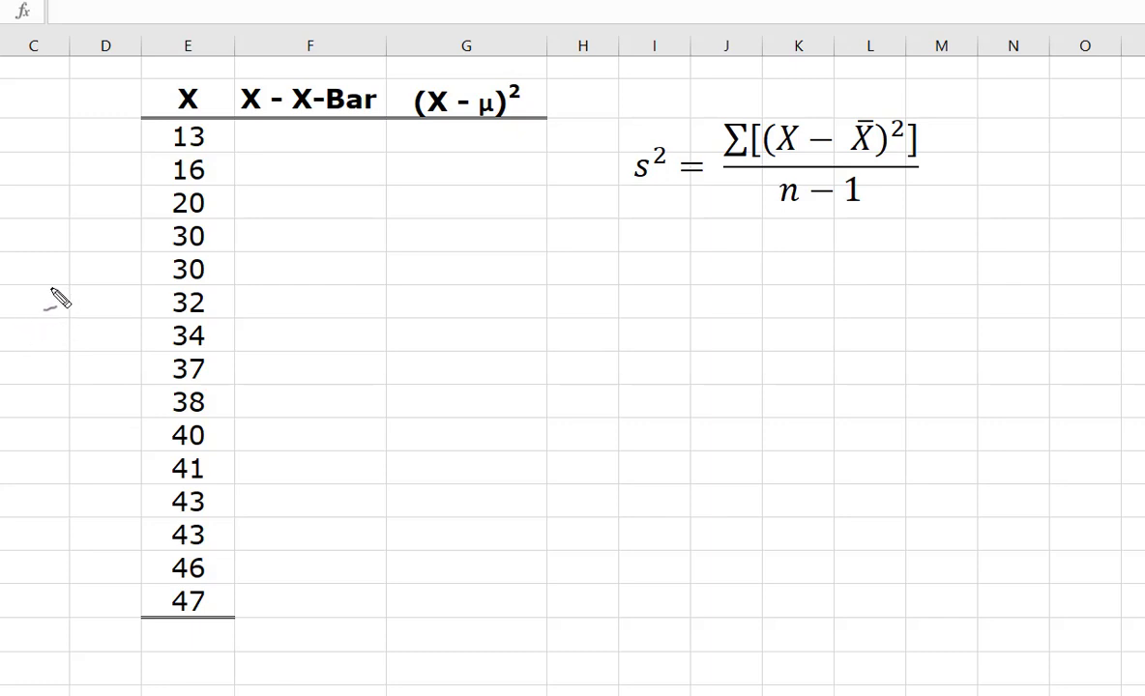
Handwrite the mean calculation 510/15 = 34 beside the X values, underline the result, and clear the ink
mouse_move(58, 287)
mouse_down()
mouse_move(39, 300)
mouse_move(40, 315)
mouse_move(62, 286)
mouse_move(70, 315)
mouse_move(100, 300)
mouse_move(90, 284)
mouse_up()
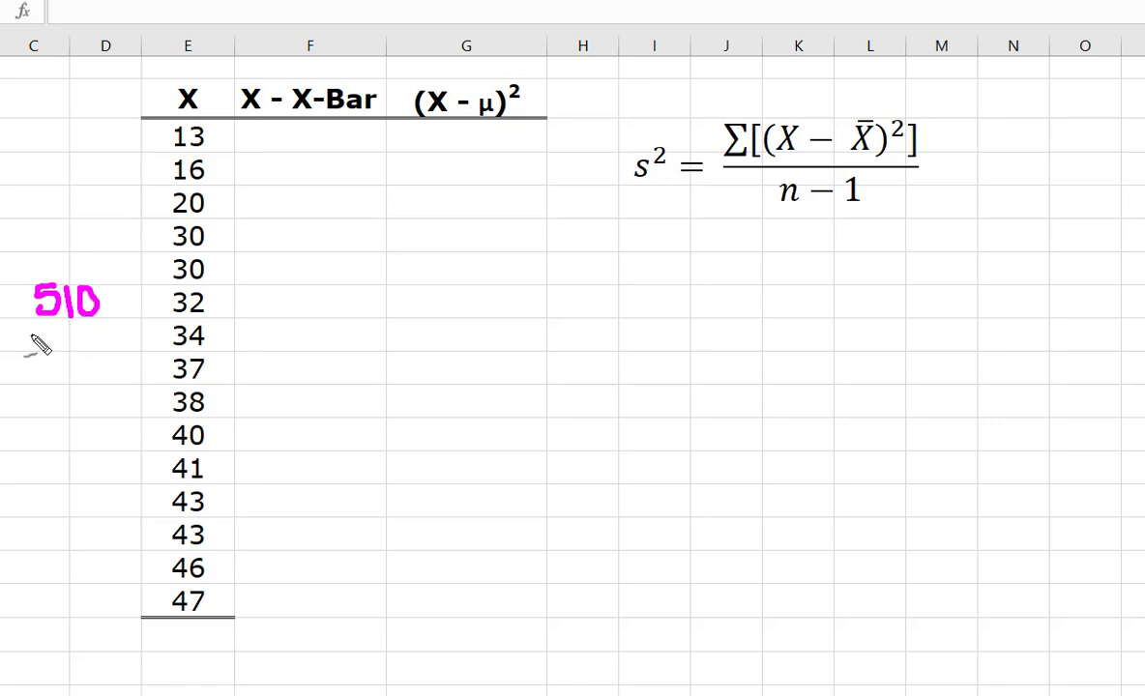
mouse_move(33, 330)
mouse_down()
mouse_move(105, 330)
mouse_move(60, 361)
mouse_move(84, 364)
mouse_move(89, 338)
mouse_move(118, 309)
mouse_move(128, 315)
mouse_up()
mouse_move(37, 394)
mouse_down()
mouse_move(60, 395)
mouse_move(39, 419)
mouse_up()
mouse_move(87, 390)
mouse_down()
mouse_move(87, 421)
mouse_move(68, 411)
mouse_move(104, 408)
mouse_up()
drag(44, 438, 105, 431)
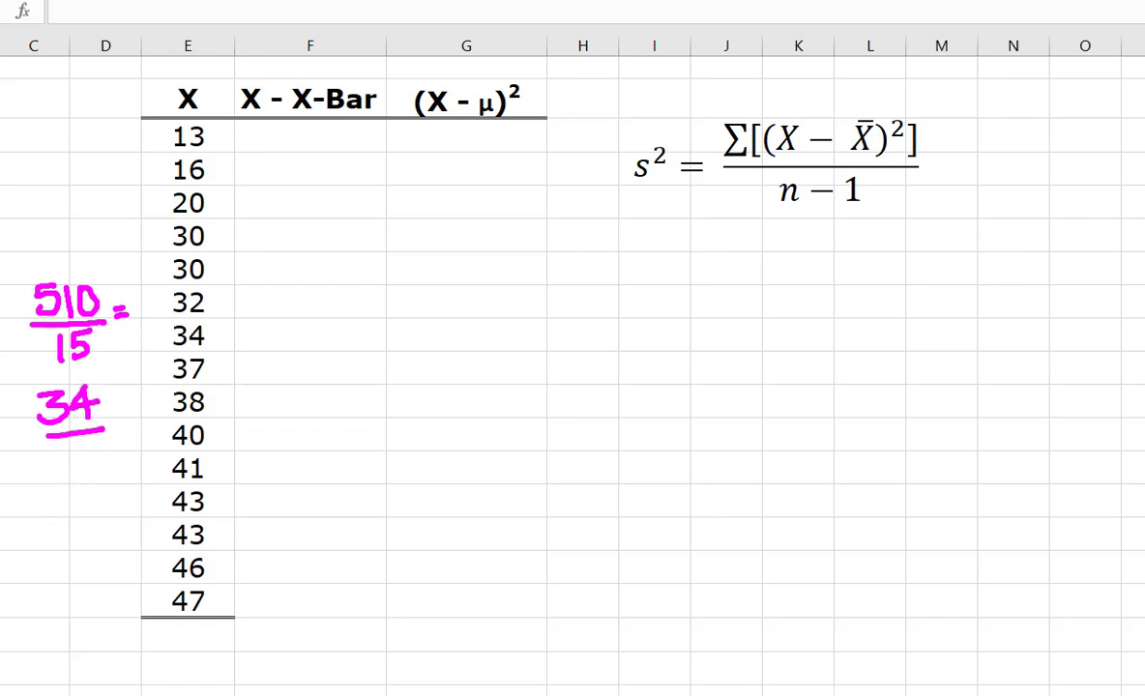
key(Escape)
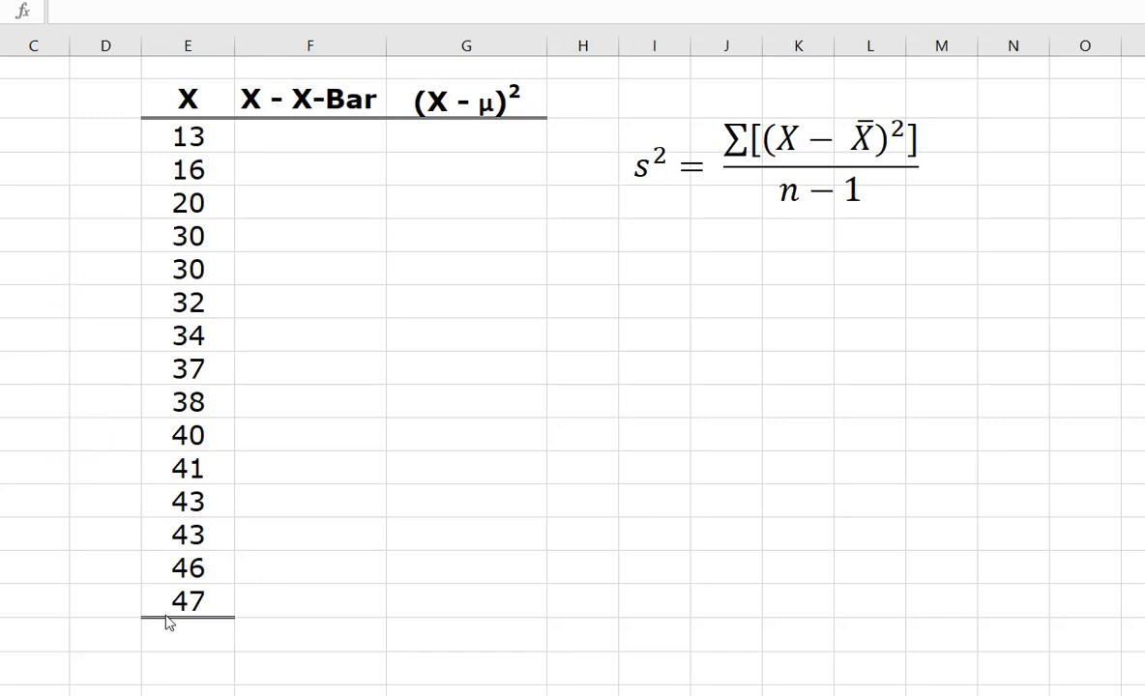
Calculate the mean of the X values in cell E20 with =AVERAGE(E4:E18)
click(39, 233)
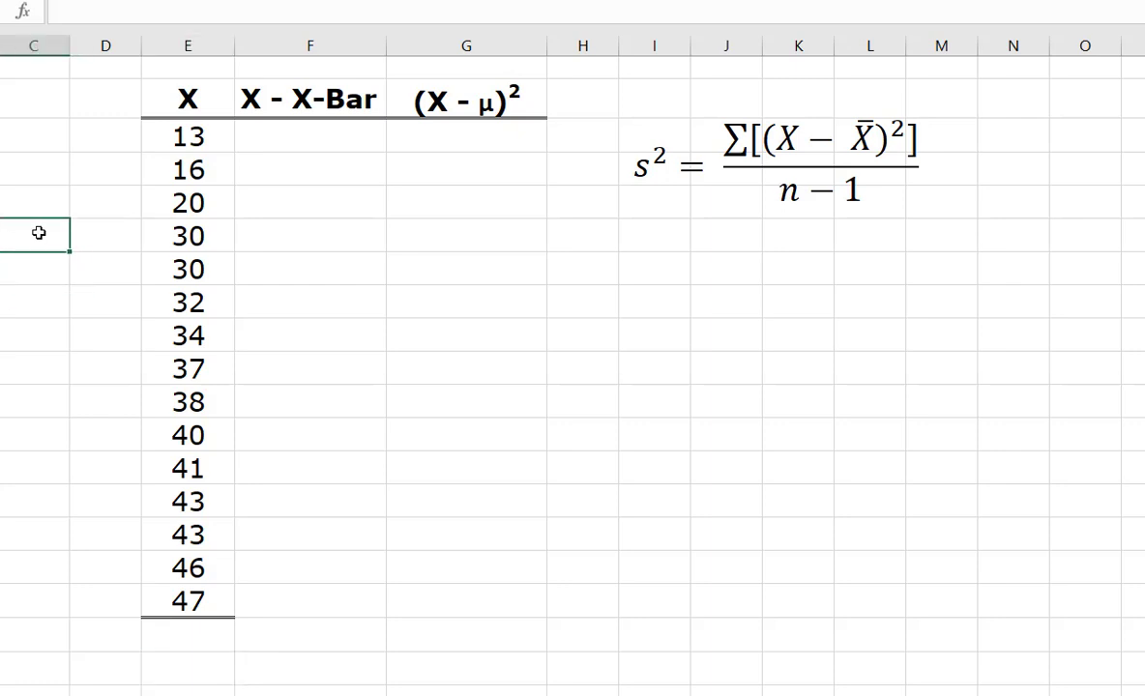
click(189, 668)
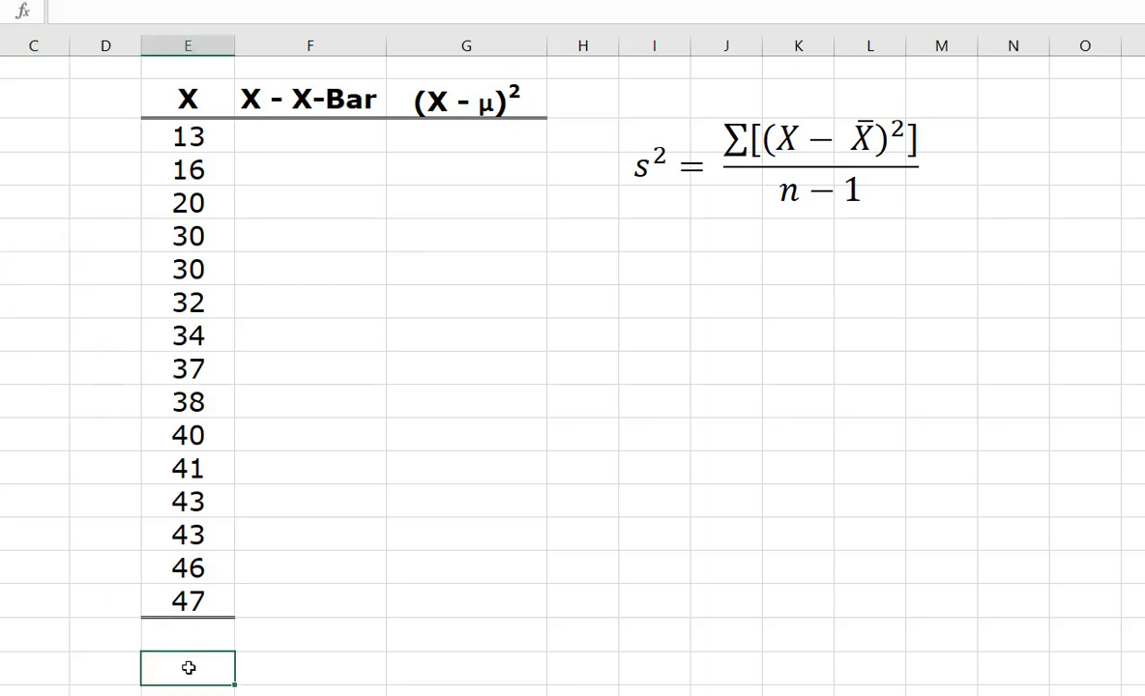
text(=avera)
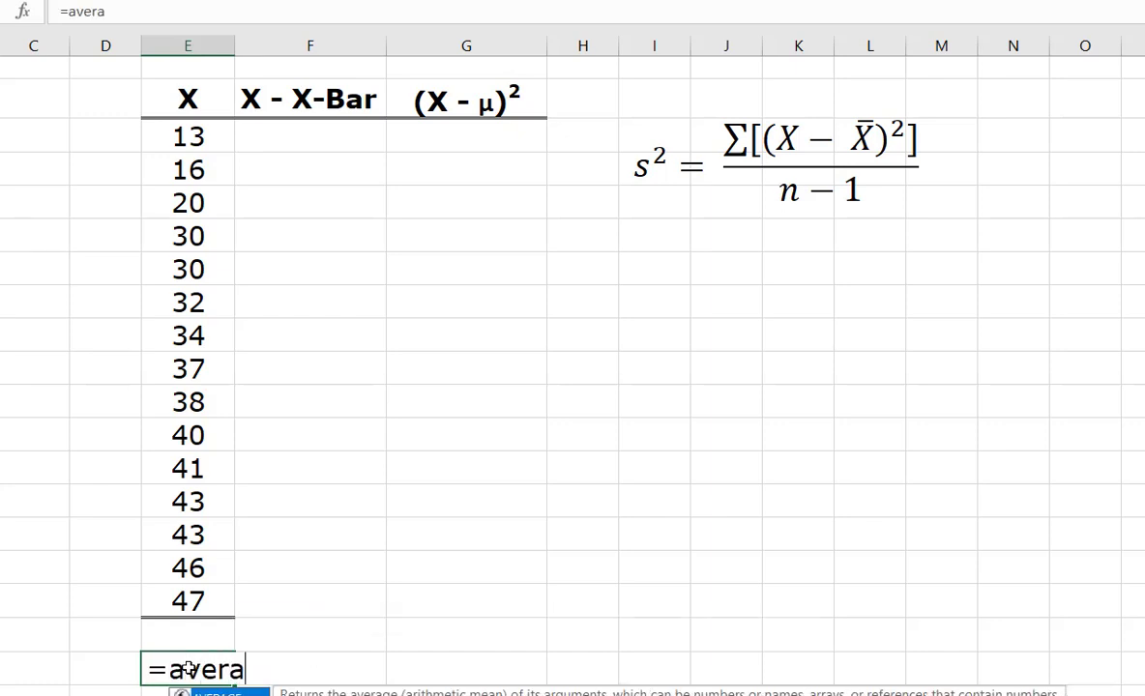
text(ge)
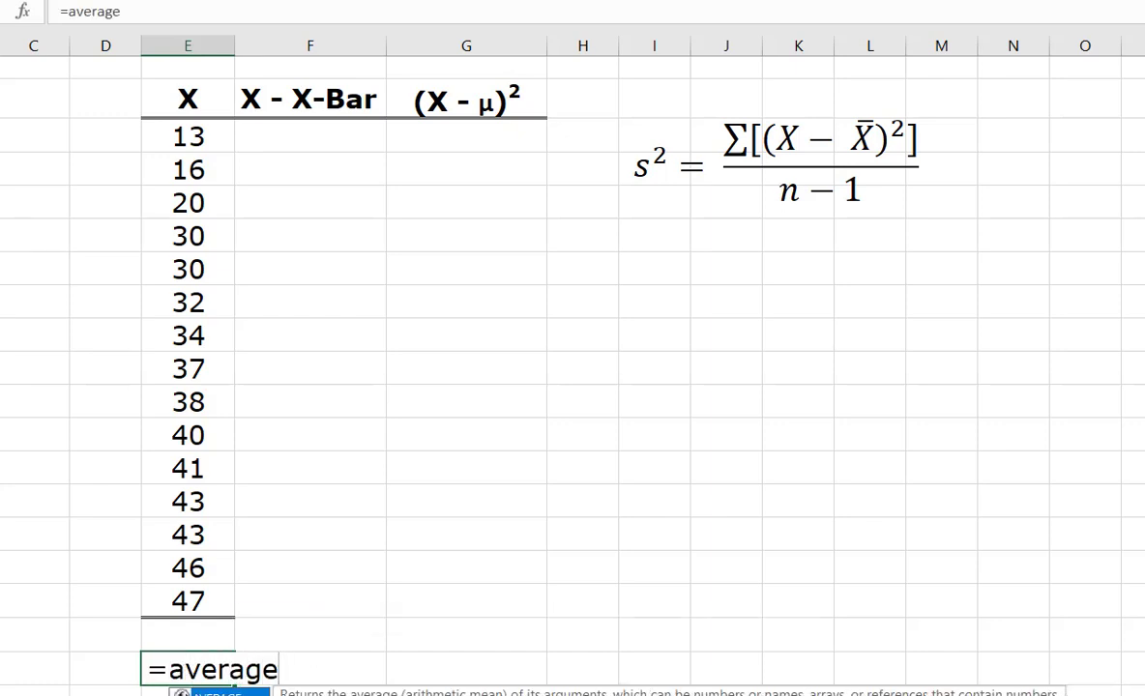
key(Tab)
click(176, 137)
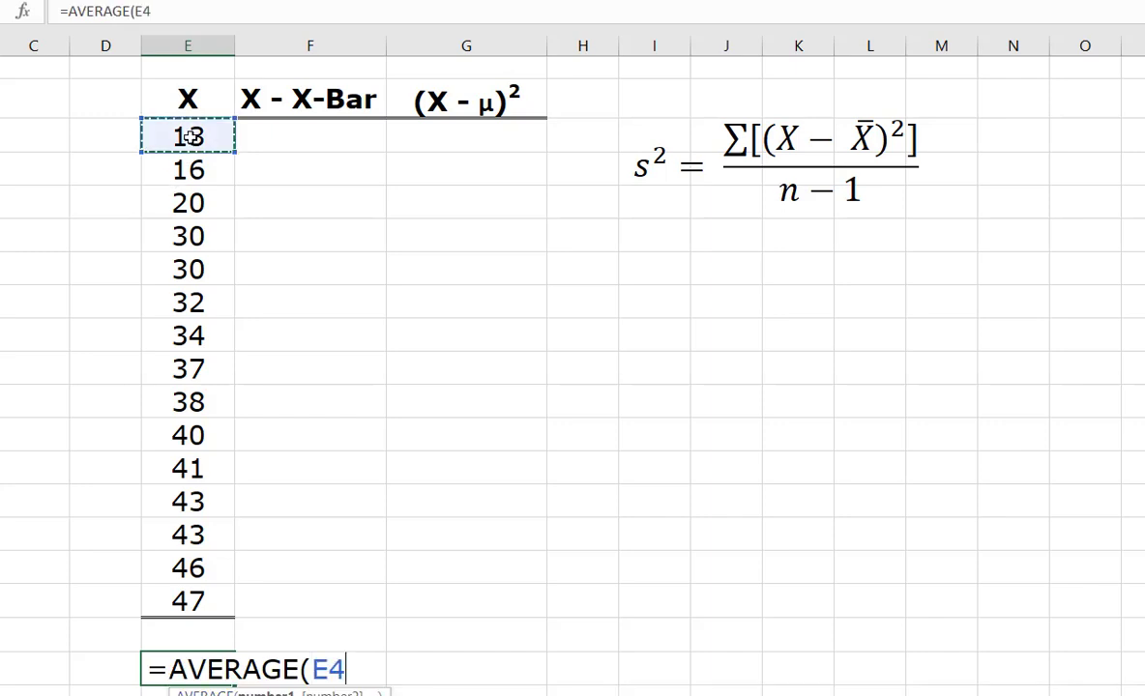
drag(185, 177, 197, 600)
key(Return)
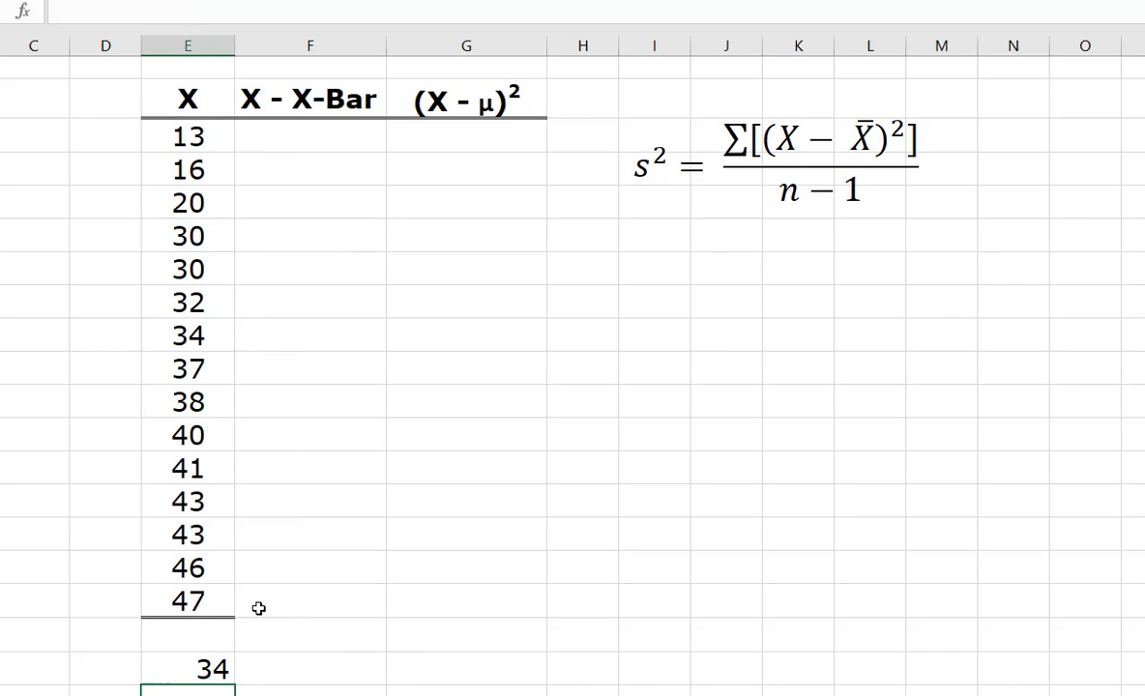
click(208, 667)
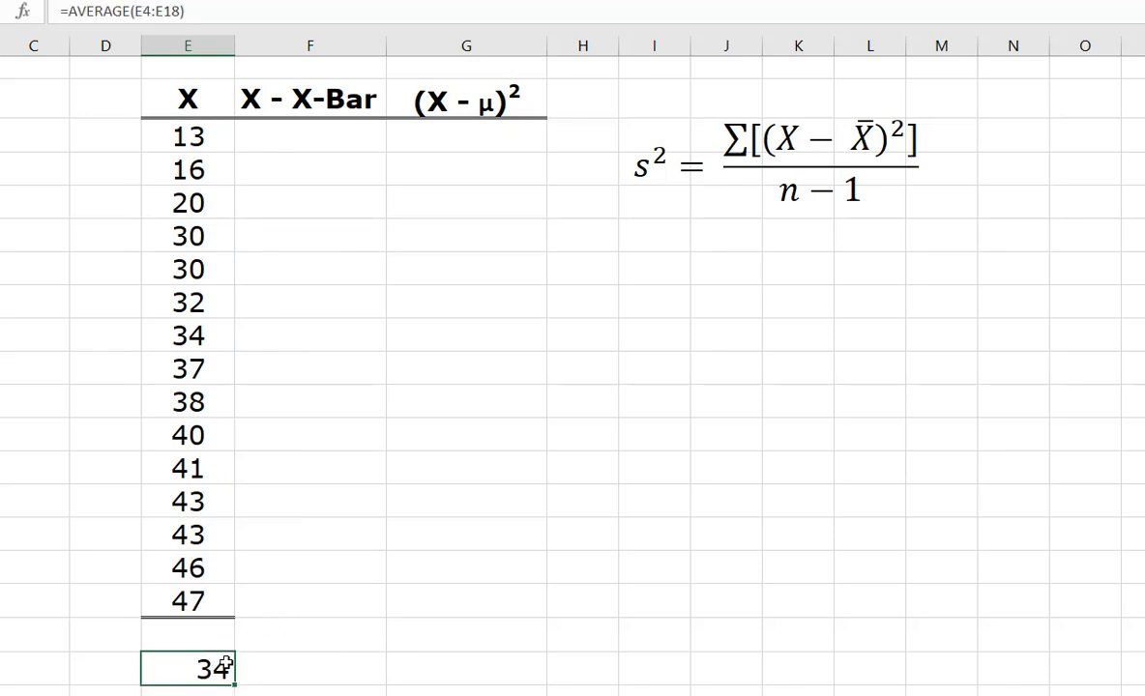
Handwrite 13-34, 16-34 and 20-34 in the X - X-Bar column with a wavy arrow down to the last row, and clear the ink
click(330, 139)
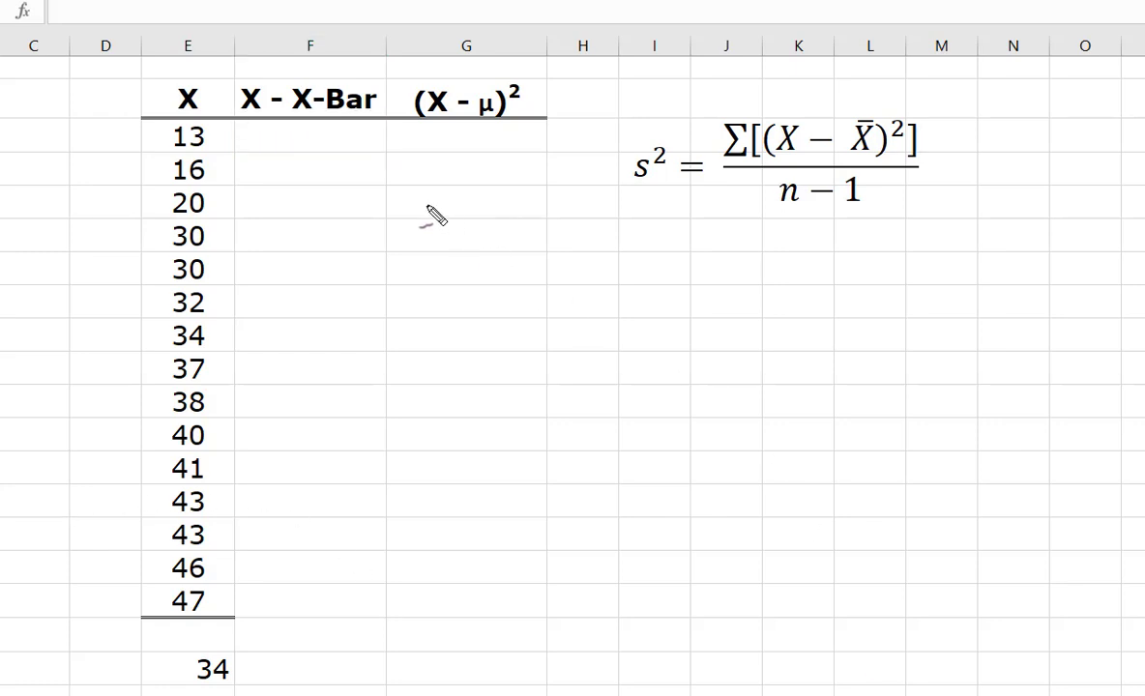
mouse_move(241, 143)
mouse_down()
mouse_move(250, 139)
mouse_move(248, 152)
mouse_move(271, 129)
mouse_move(274, 141)
mouse_move(253, 152)
mouse_move(327, 145)
mouse_move(307, 151)
mouse_move(334, 127)
mouse_move(346, 144)
mouse_up()
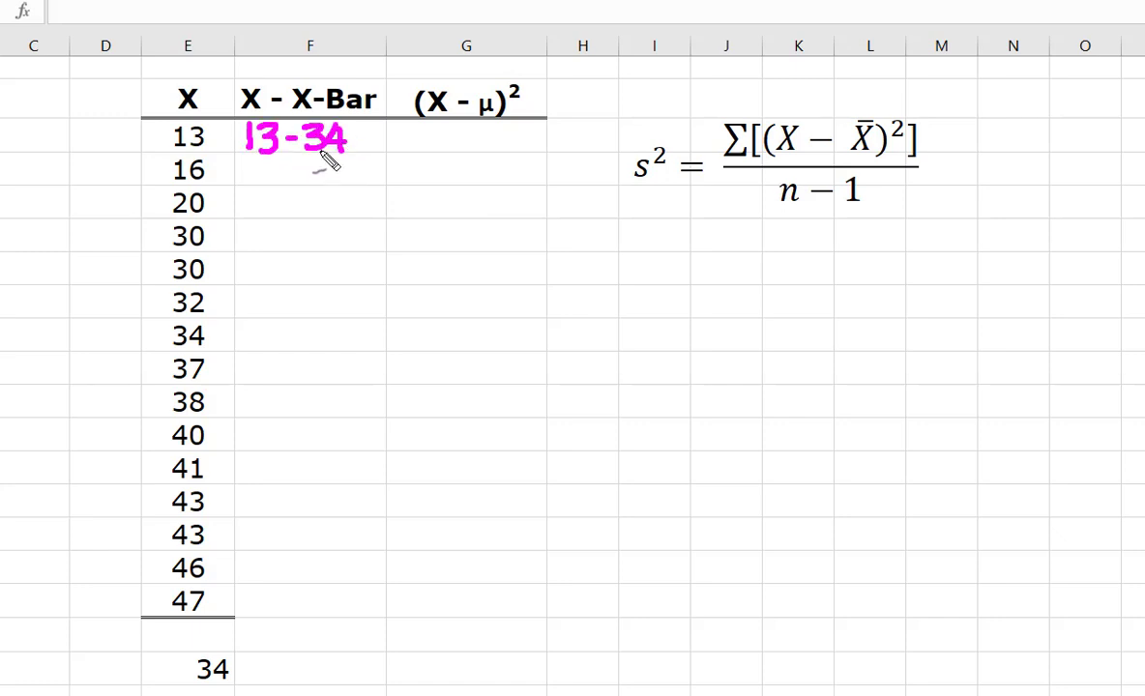
mouse_move(256, 161)
mouse_down()
mouse_move(256, 183)
mouse_move(356, 176)
mouse_up()
drag(346, 159, 344, 185)
mouse_move(249, 194)
mouse_down()
mouse_move(271, 215)
mouse_move(297, 210)
mouse_move(283, 192)
mouse_move(329, 214)
mouse_move(365, 207)
mouse_up()
mouse_move(357, 190)
mouse_down()
mouse_move(360, 220)
mouse_move(282, 486)
mouse_move(297, 602)
mouse_move(319, 578)
mouse_move(302, 607)
mouse_up()
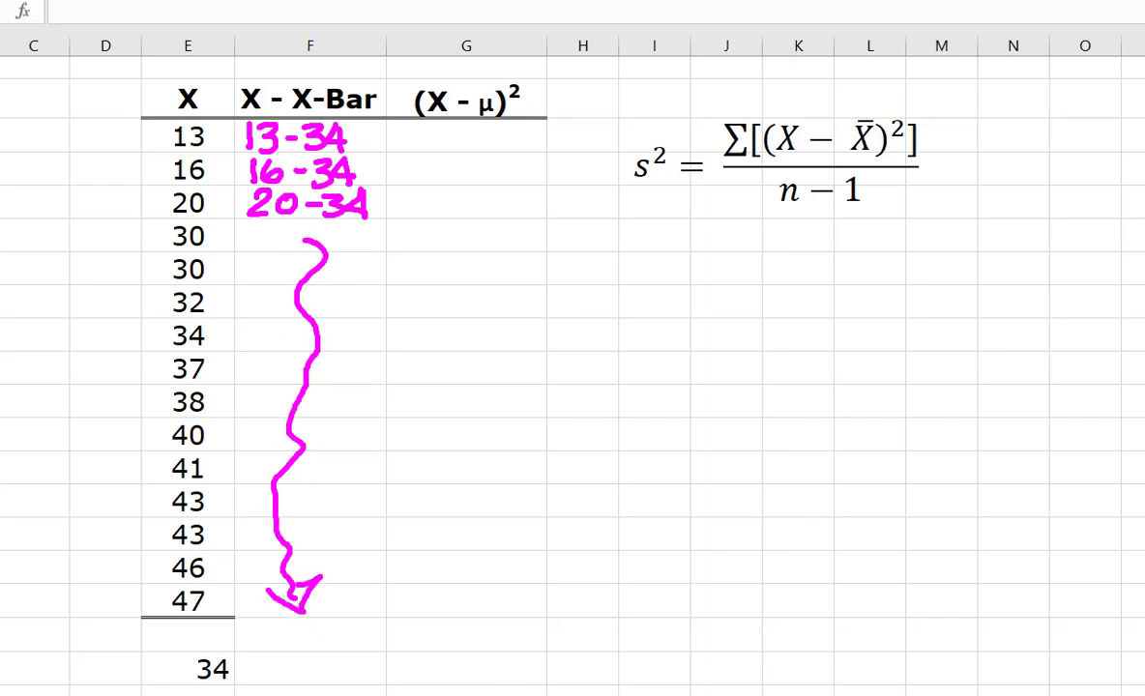
key(Escape)
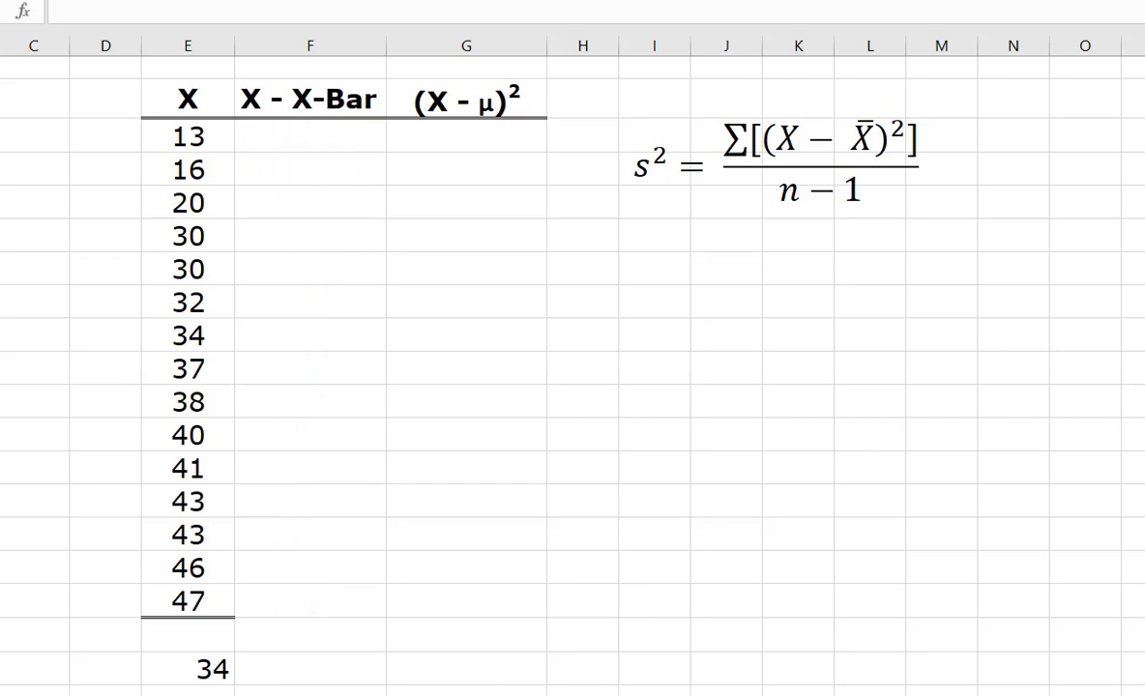
Enter =E4-$E$20 in cell F4 to subtract the fixed mean from the first X value
click(281, 134)
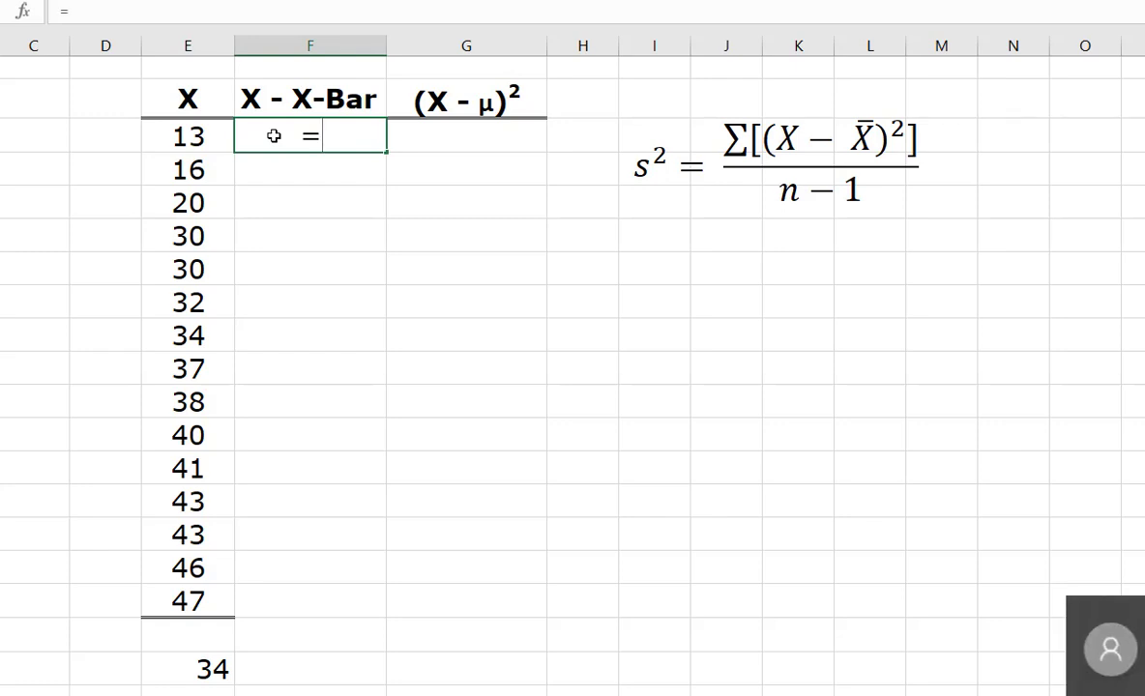
text(=)
click(190, 138)
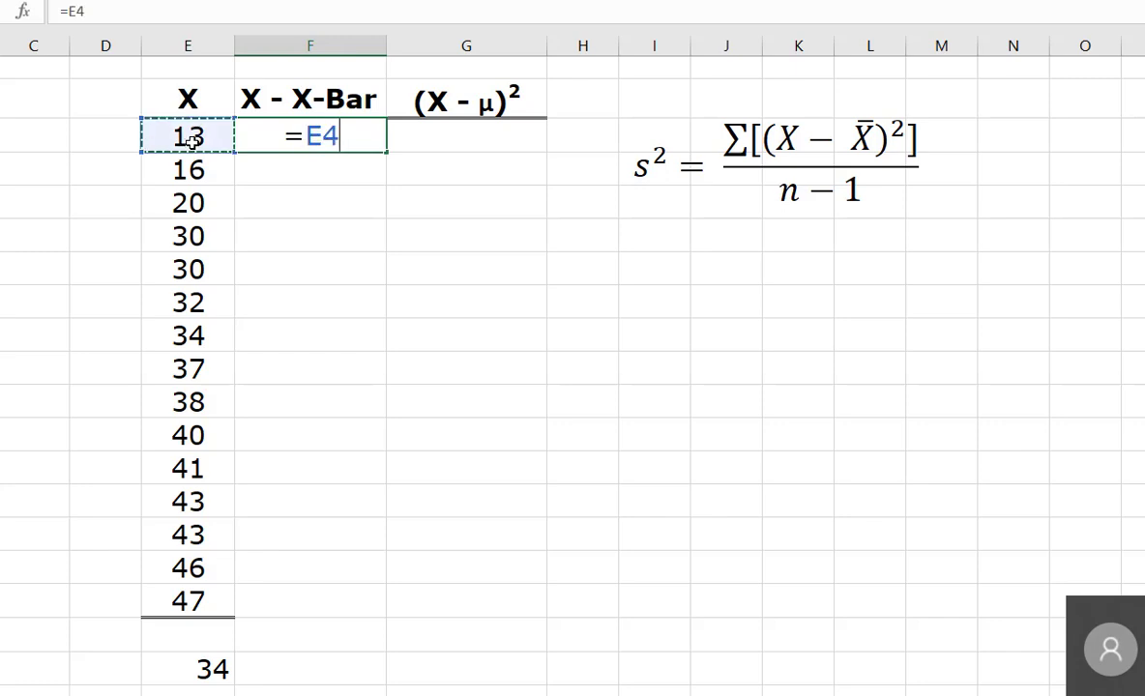
text(-)
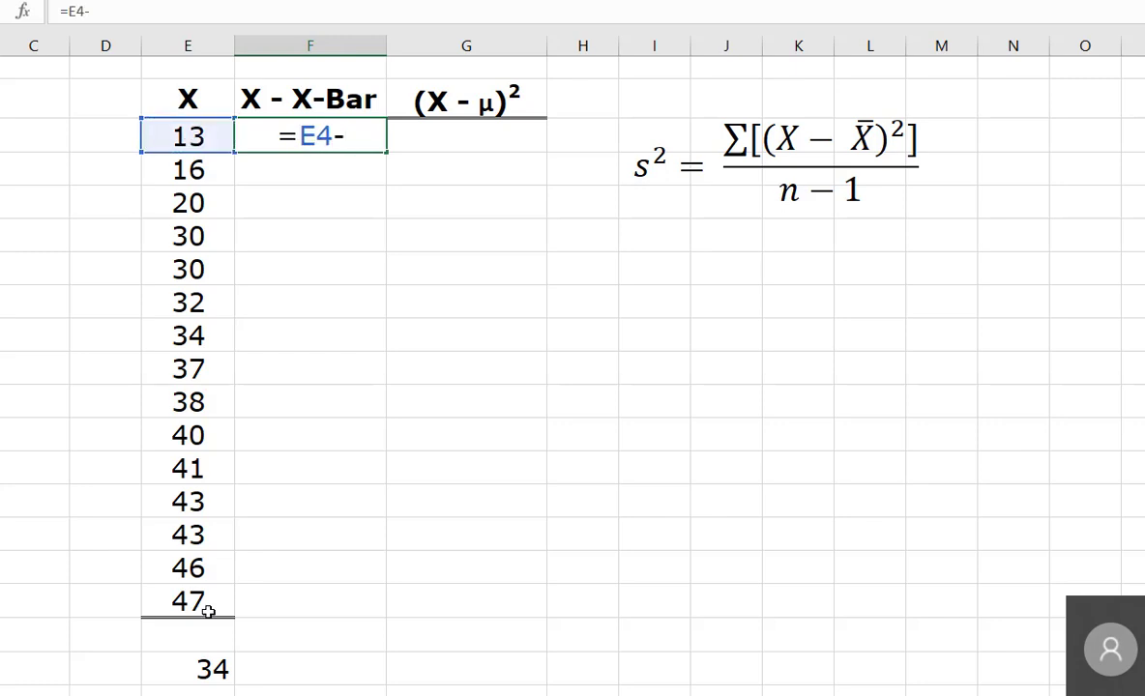
click(199, 667)
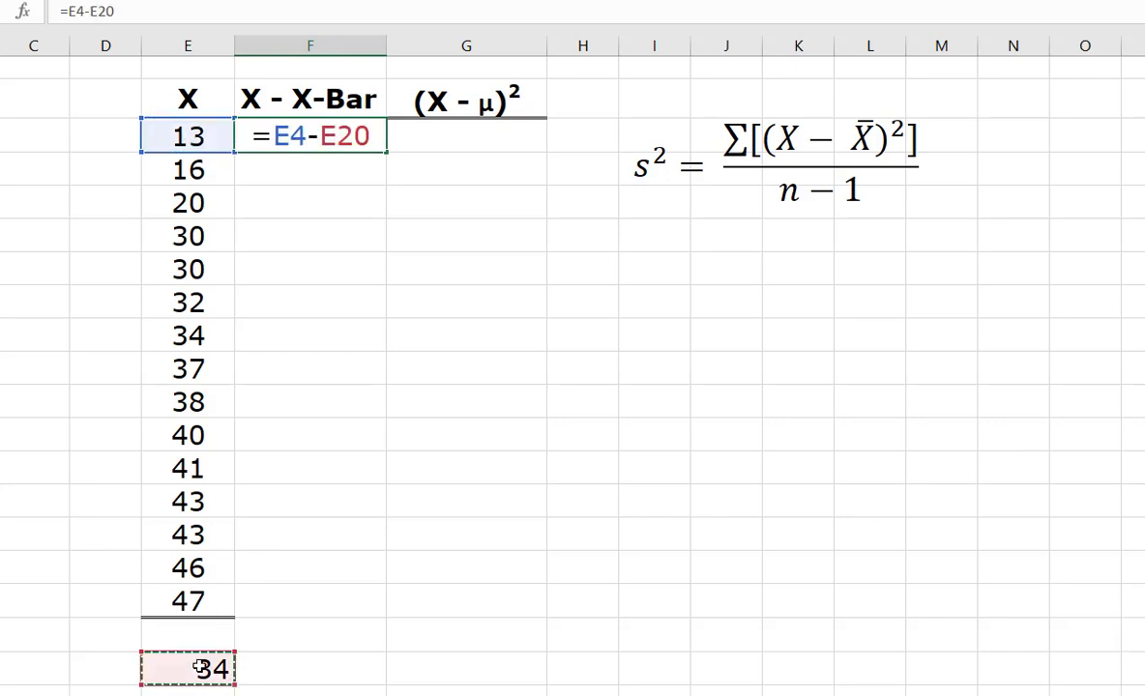
click(323, 136)
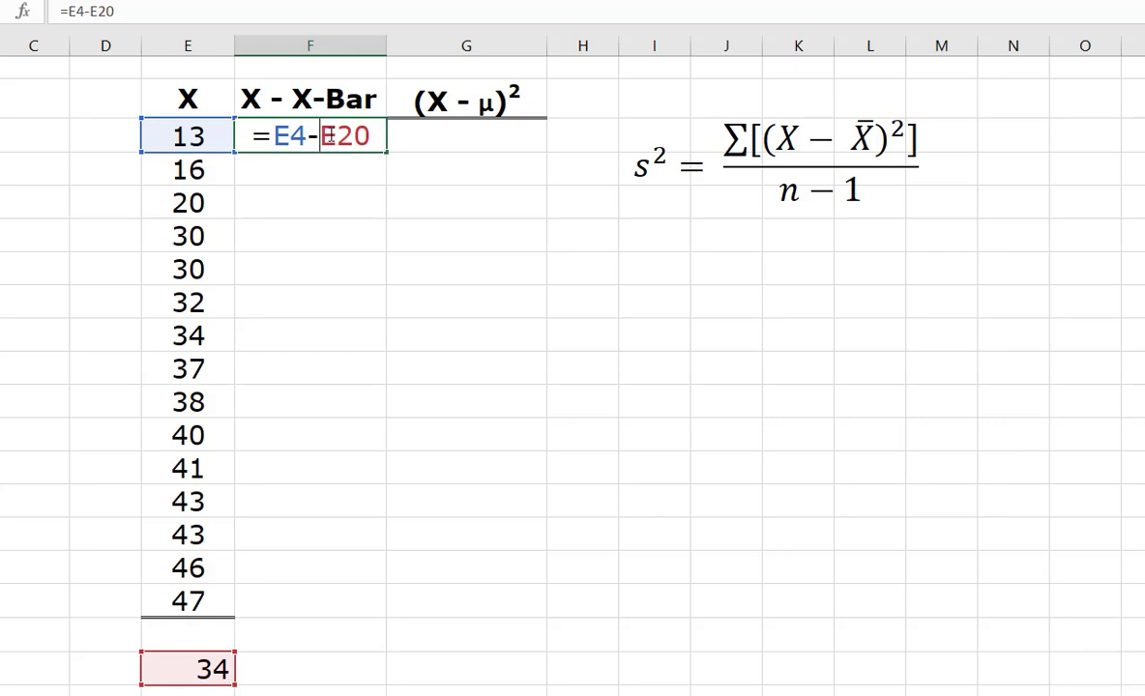
text($E)
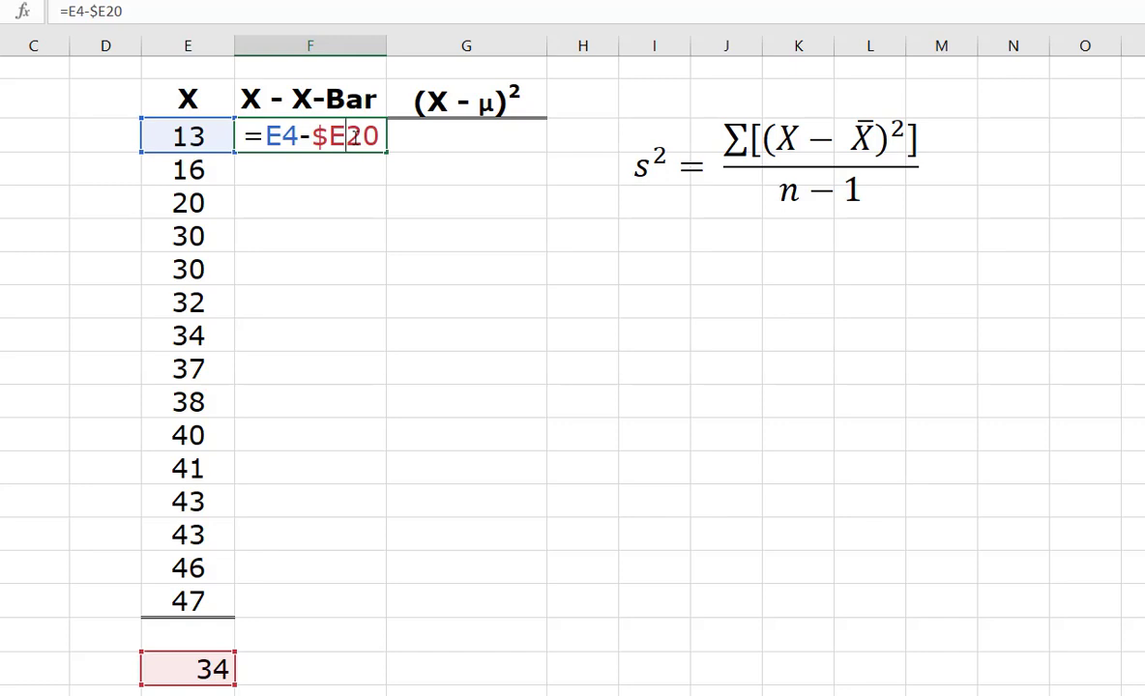
text($)
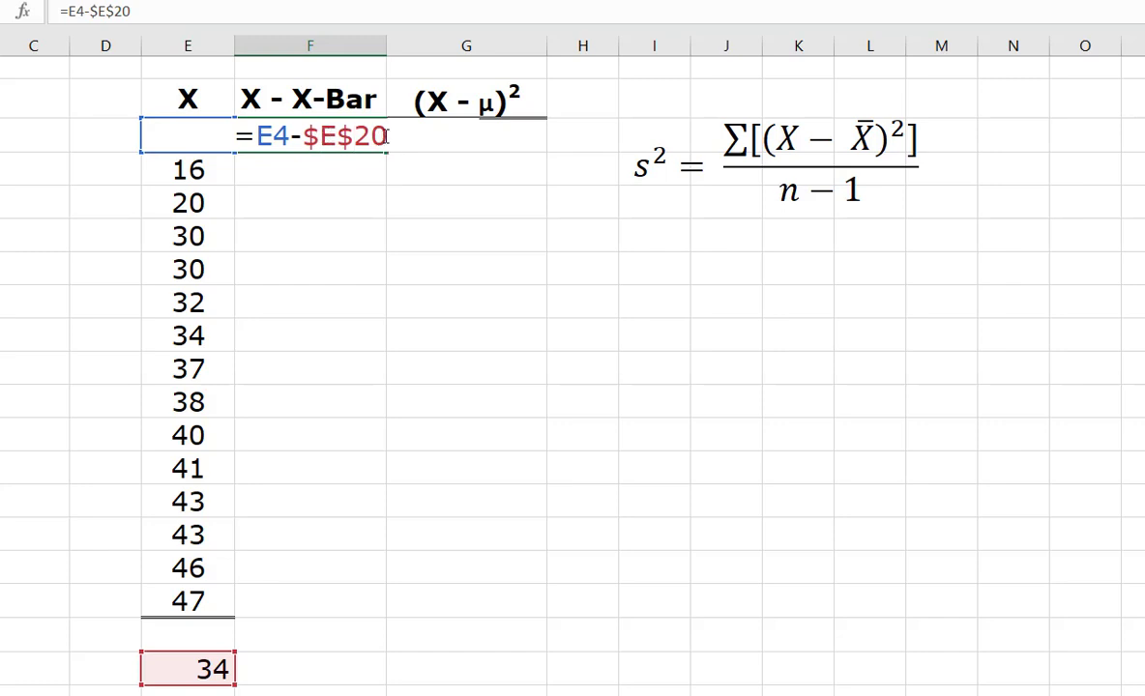
key(Return)
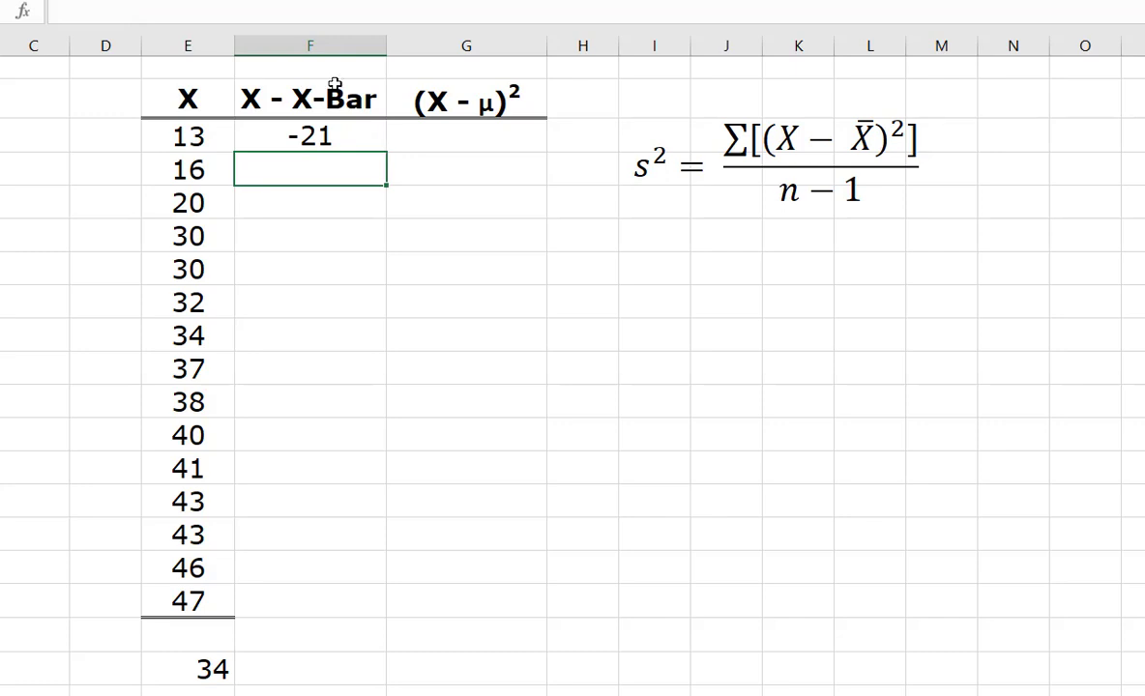
Fill the deviation formula from F4 down to F18
click(315, 131)
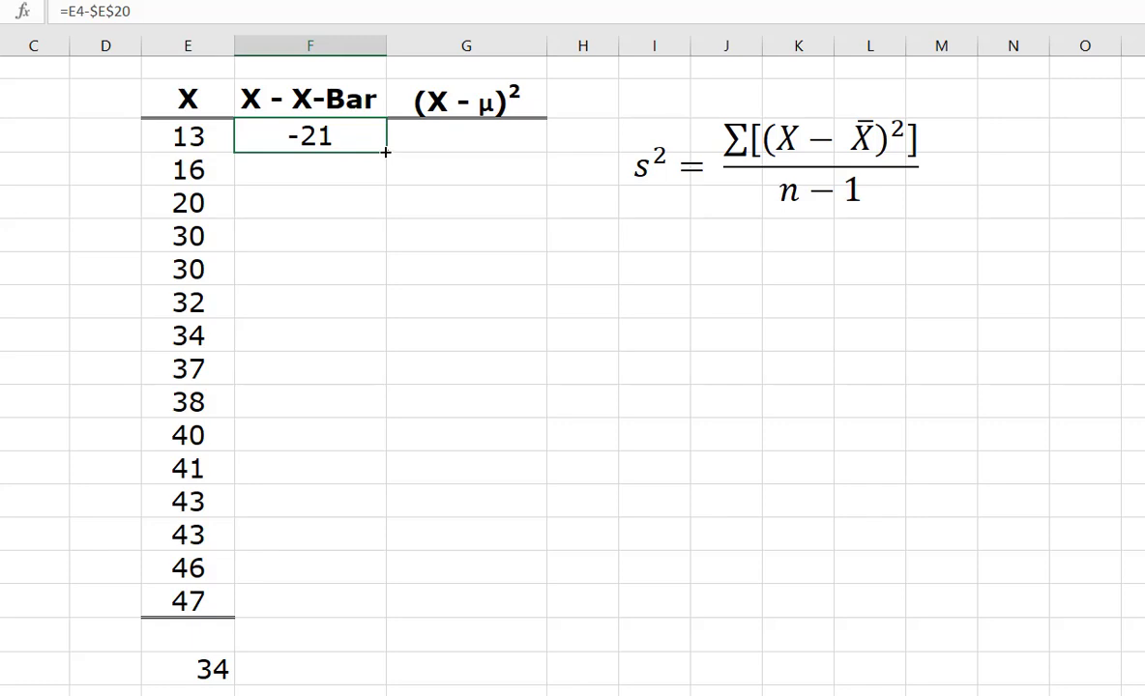
drag(385, 152, 387, 244)
drag(361, 457, 353, 621)
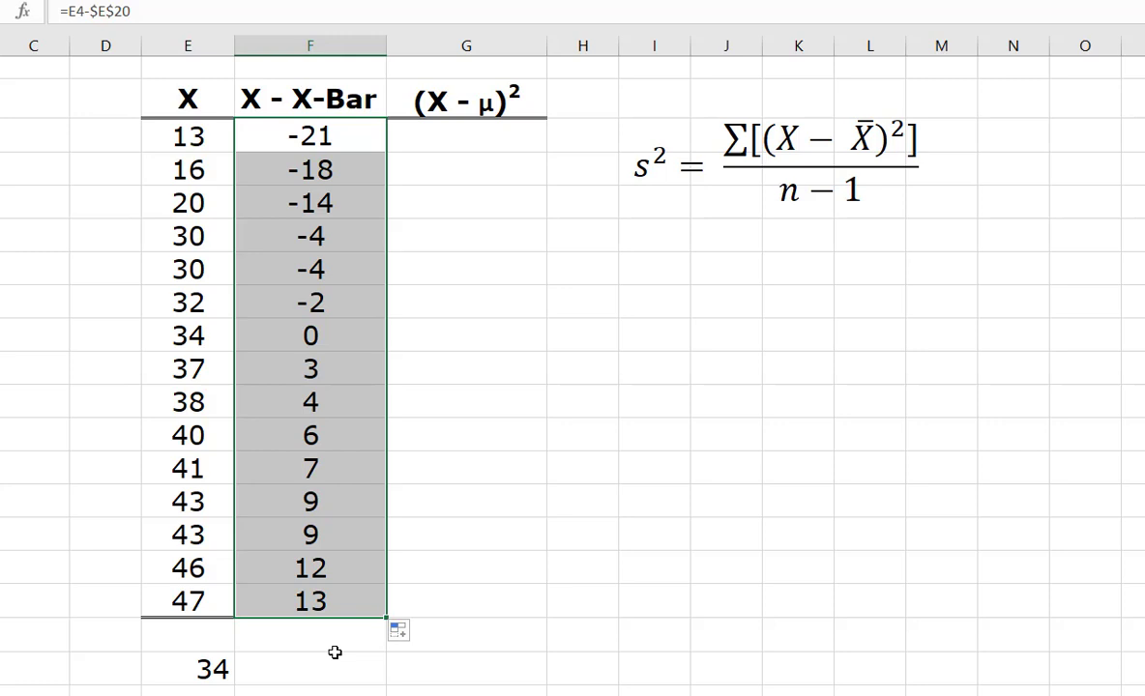
click(453, 637)
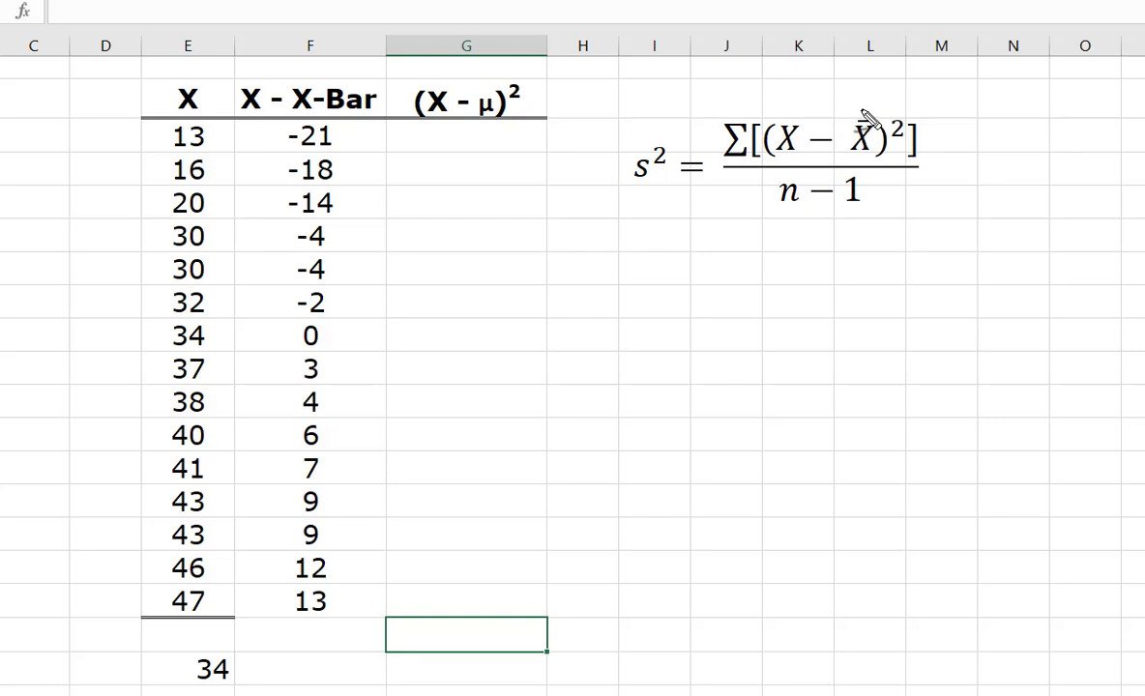
Mark the formula's squared term and handwrite squared deviations such as -21² and -18² down column G, and clear the ink
mouse_move(863, 109)
mouse_down()
mouse_move(769, 126)
mouse_move(769, 156)
mouse_move(875, 167)
mouse_move(872, 110)
mouse_move(907, 140)
mouse_move(881, 139)
mouse_up()
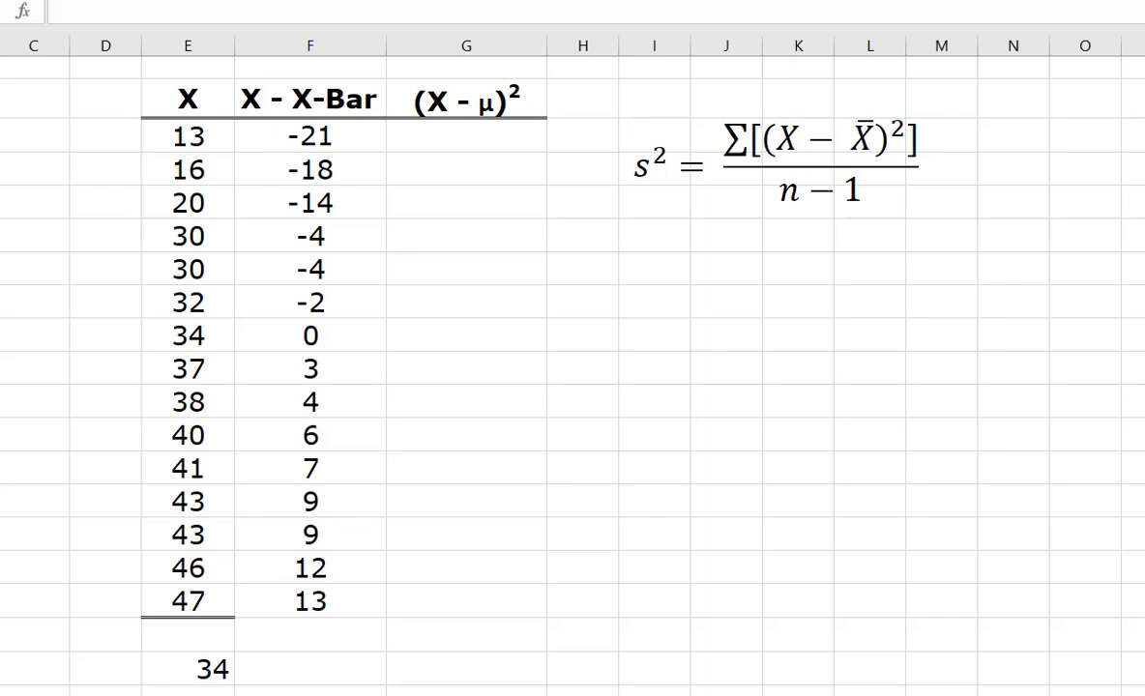
click(416, 135)
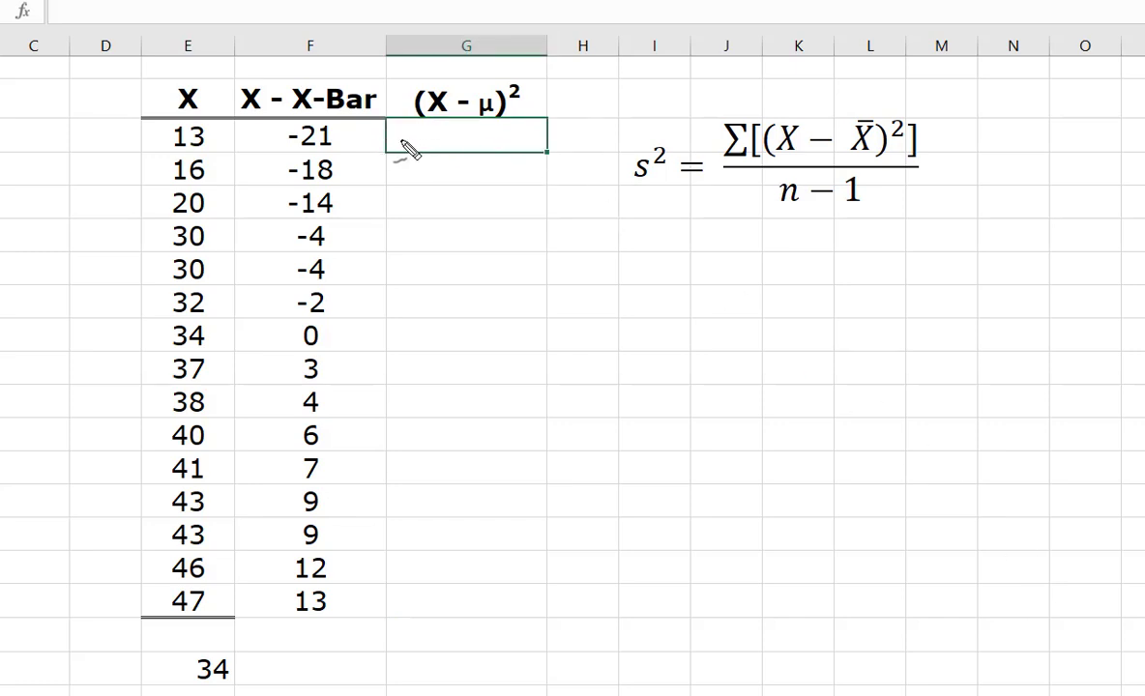
mouse_move(397, 141)
mouse_down()
mouse_move(466, 151)
mouse_move(494, 130)
mouse_up()
mouse_move(396, 171)
mouse_down()
mouse_move(435, 181)
mouse_move(462, 164)
mouse_move(495, 176)
mouse_up()
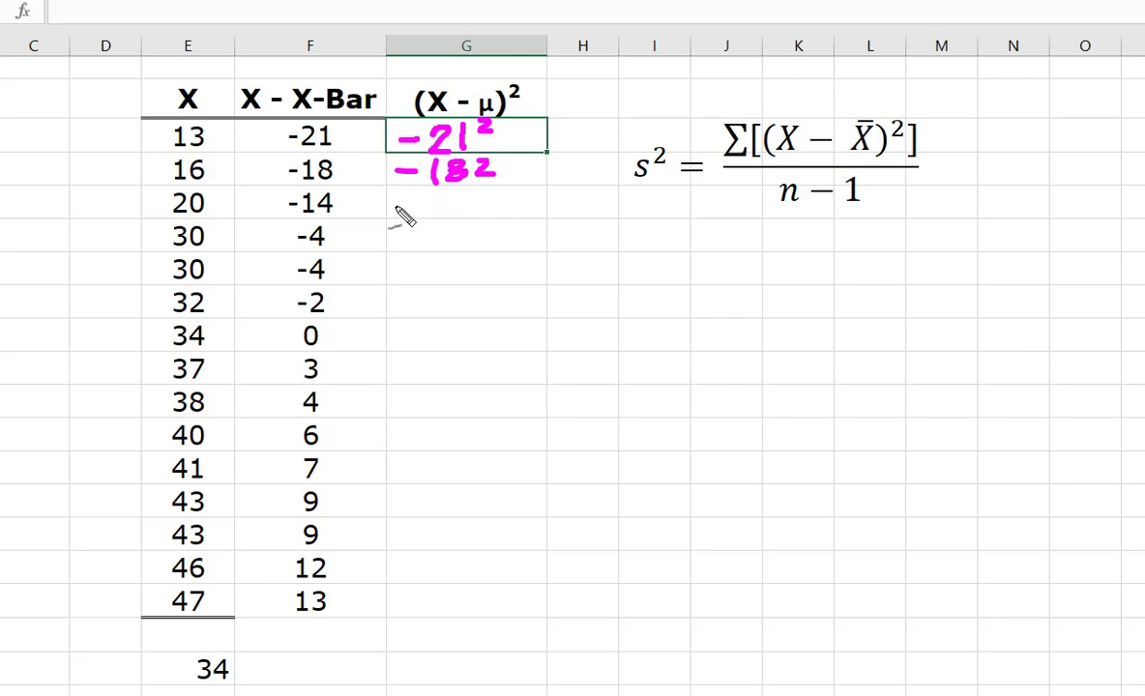
mouse_move(396, 206)
mouse_down()
mouse_move(440, 220)
mouse_move(495, 204)
mouse_up()
mouse_move(446, 247)
mouse_down()
mouse_move(440, 357)
mouse_move(456, 578)
mouse_move(429, 599)
mouse_move(481, 580)
mouse_up()
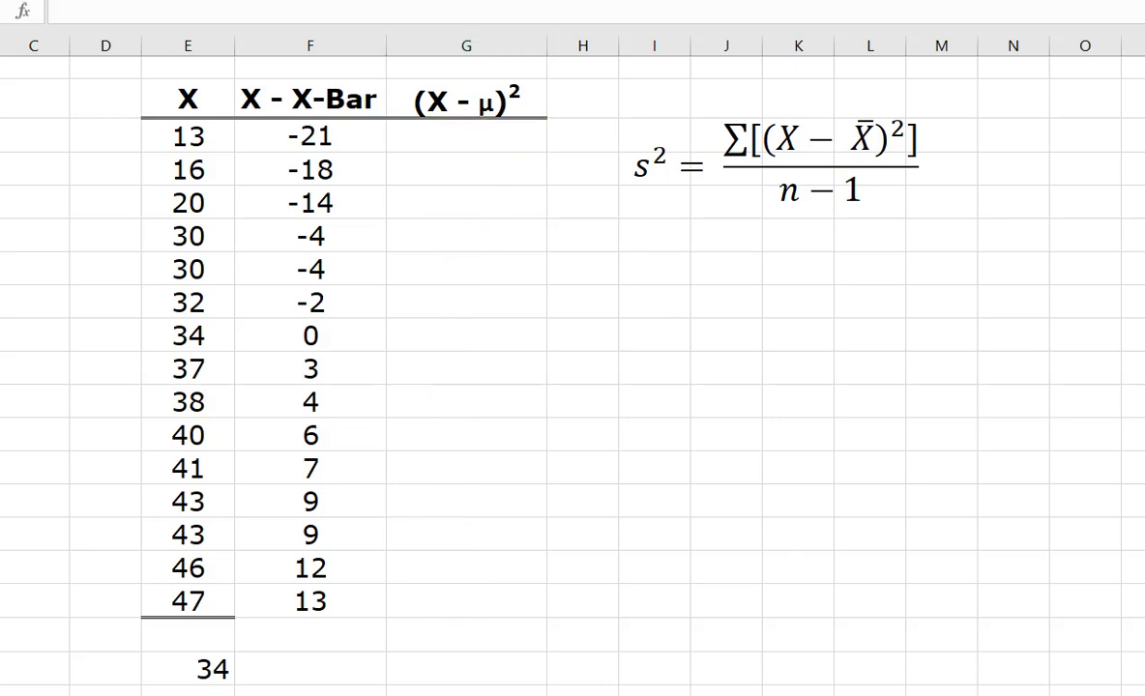
Enter =F4*F4 in cell G4 to square the first deviation, and fill the formula down to G18
click(423, 144)
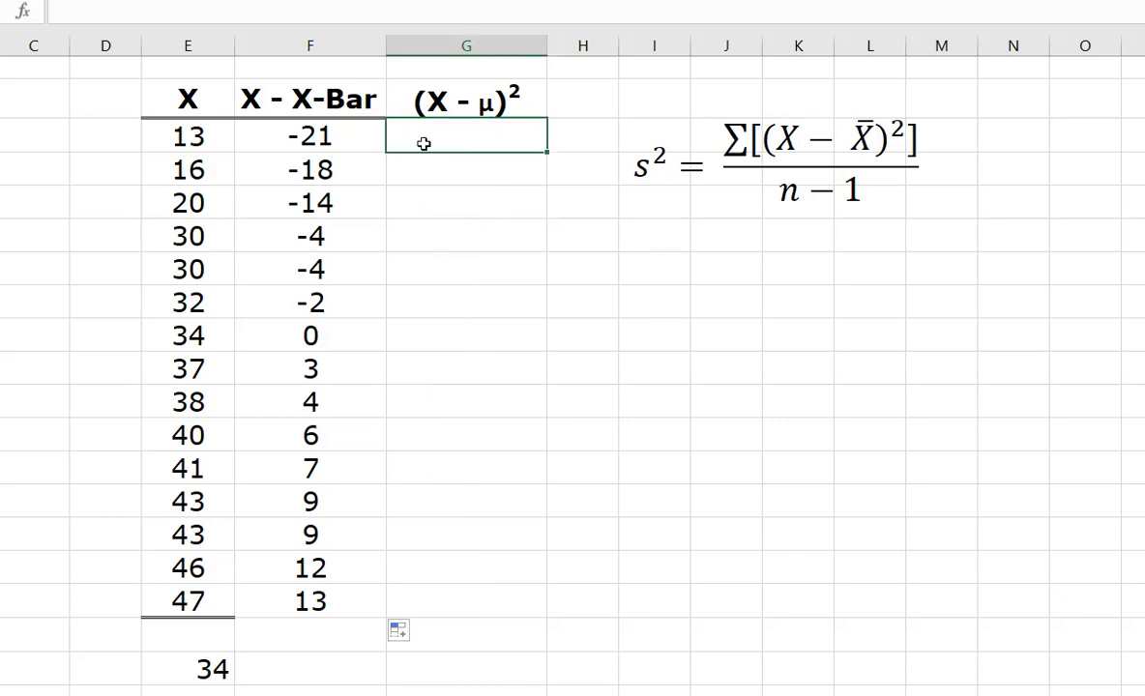
double_click(423, 143)
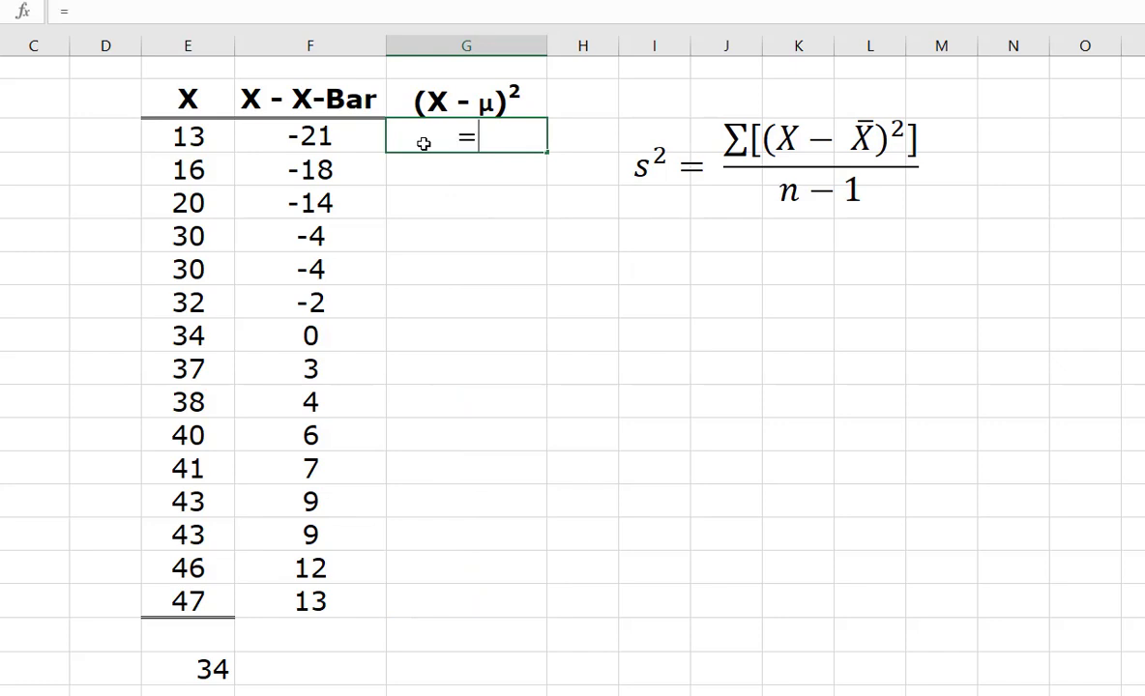
click(329, 141)
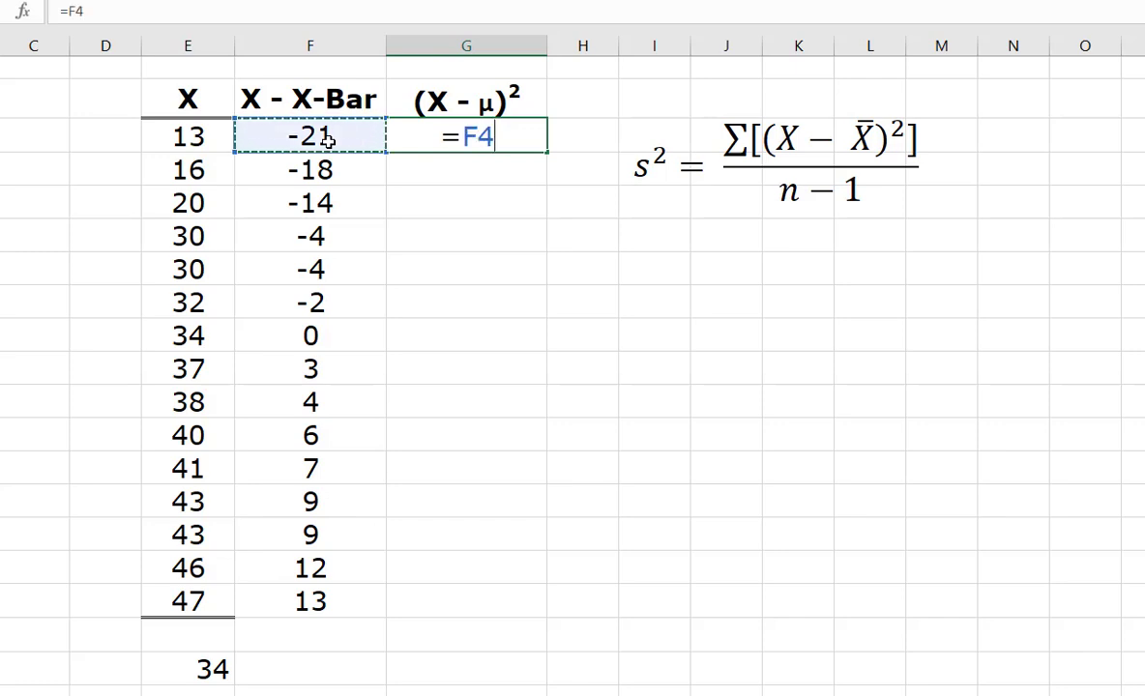
text(*)
click(328, 141)
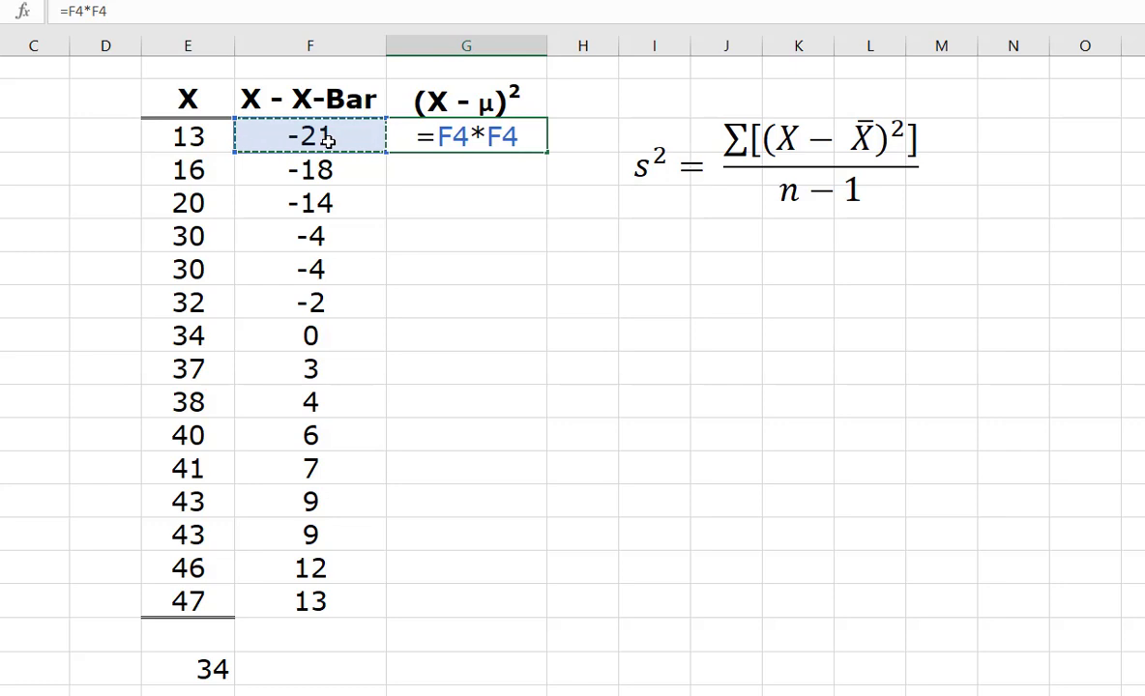
key(Return)
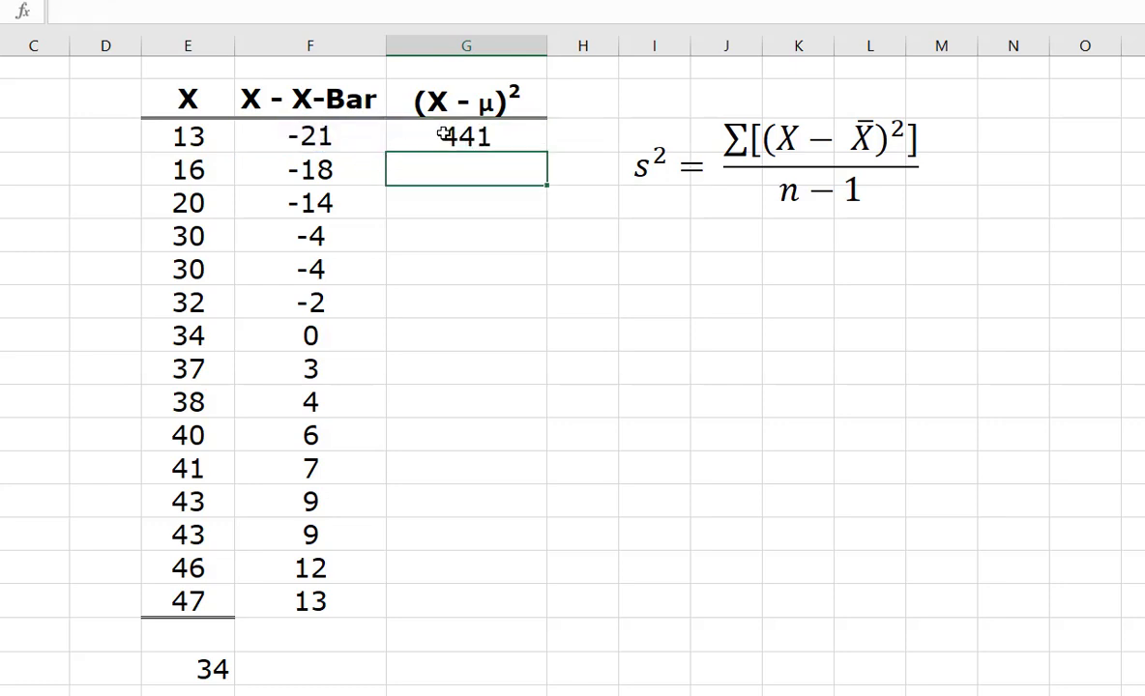
click(443, 135)
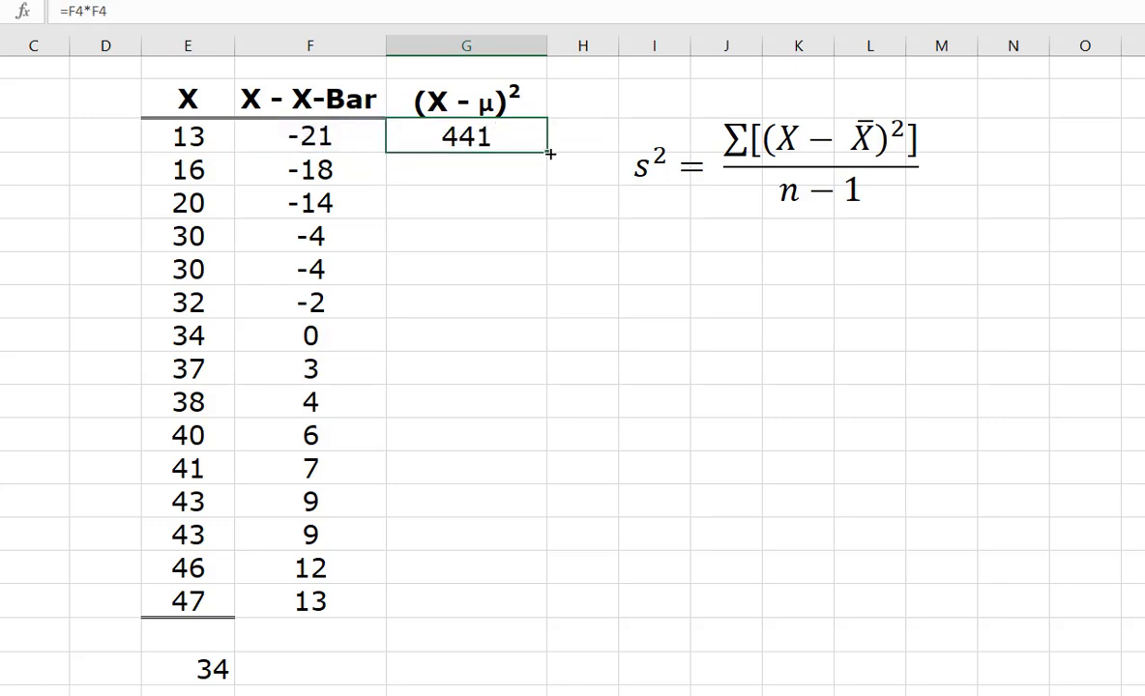
drag(550, 153, 490, 615)
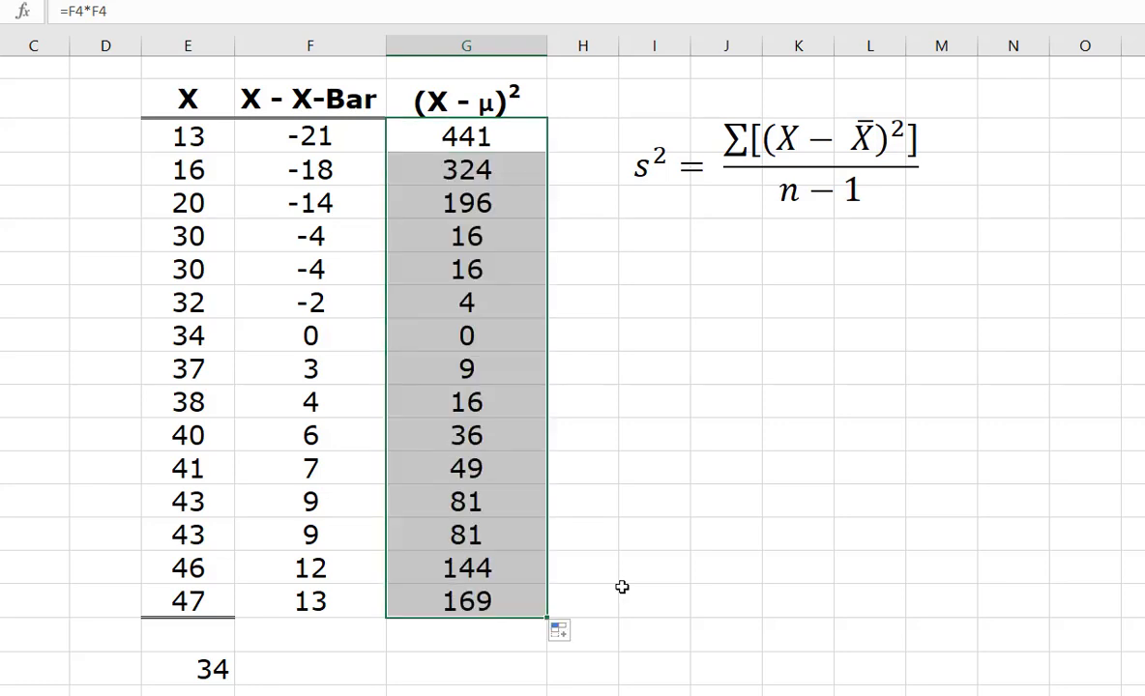
Circle and tick the formula's deviation and exponent, box the summation sign with an arrow to column G, and clear the ink
click(470, 675)
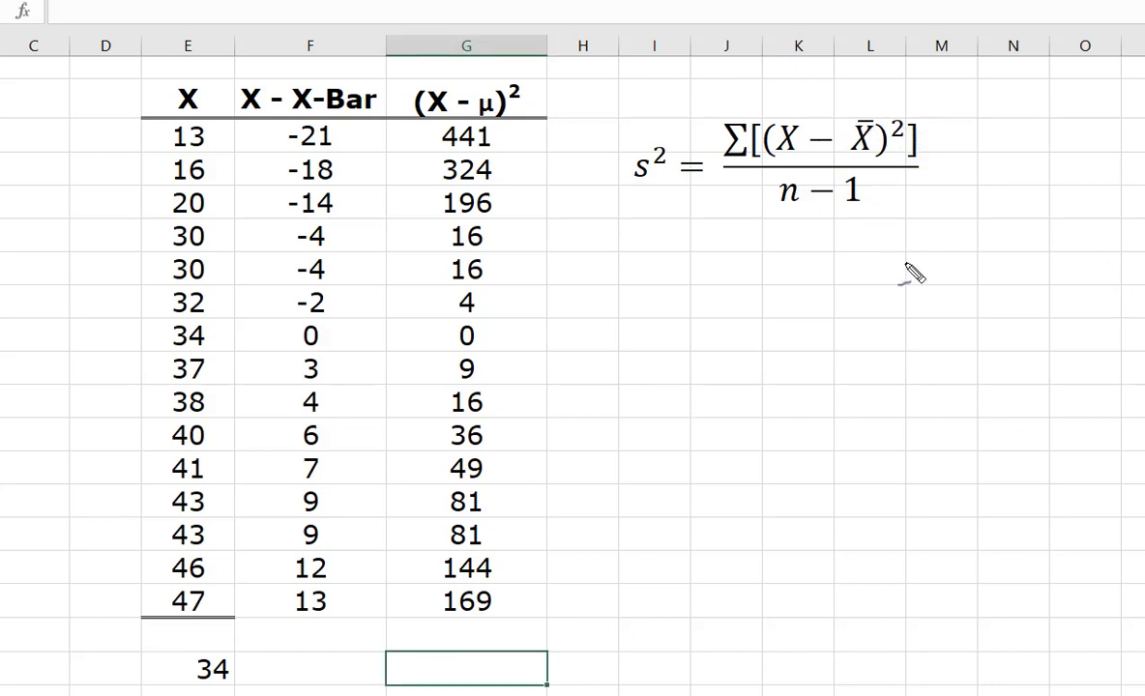
mouse_move(860, 129)
mouse_down()
mouse_move(764, 124)
mouse_move(851, 152)
mouse_move(785, 135)
mouse_move(860, 94)
mouse_up()
mouse_move(896, 142)
mouse_down()
mouse_move(909, 135)
mouse_move(885, 150)
mouse_move(928, 92)
mouse_up()
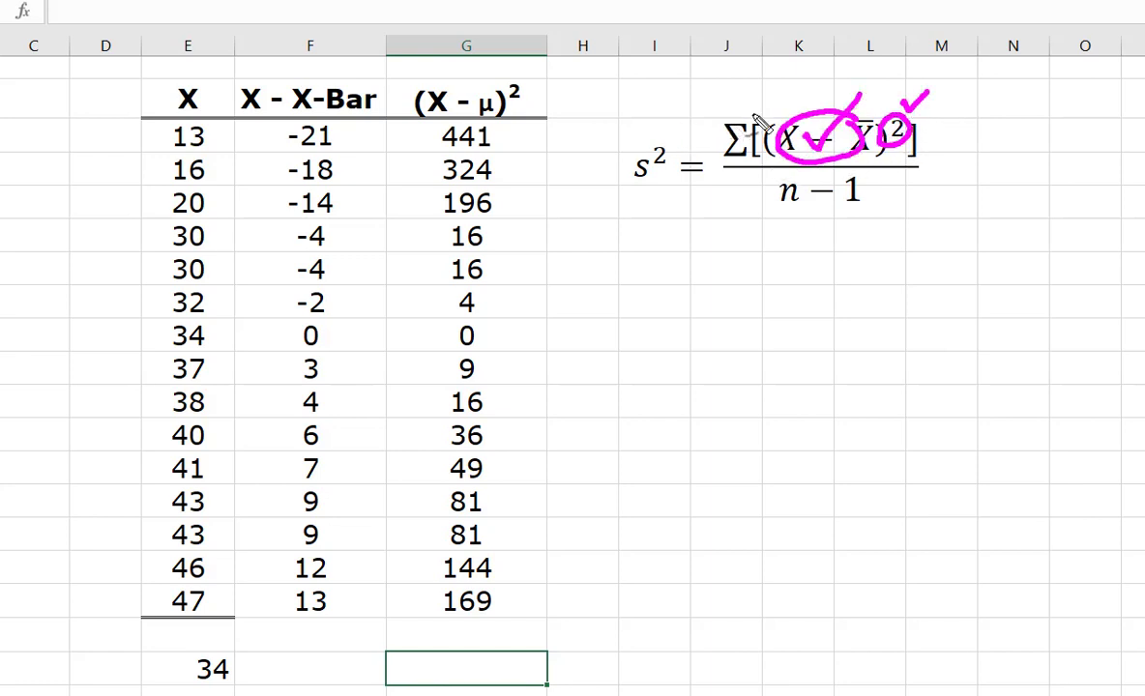
mouse_move(754, 106)
mouse_down()
mouse_move(710, 123)
mouse_move(706, 166)
mouse_move(747, 170)
mouse_move(771, 108)
mouse_up()
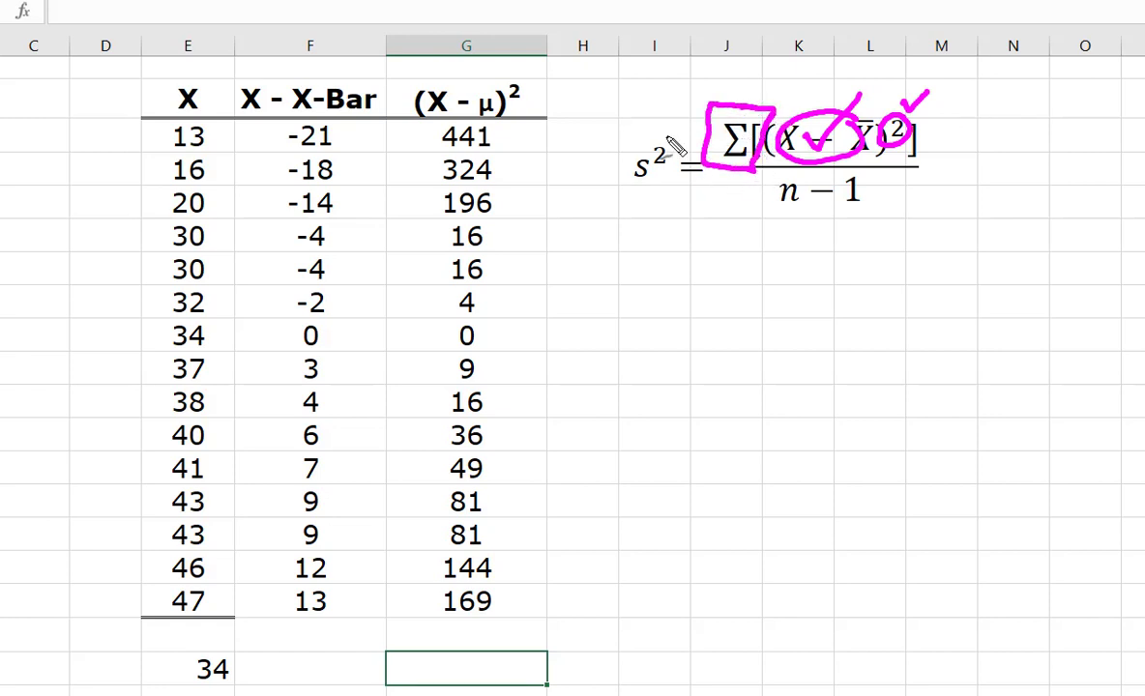
mouse_move(703, 134)
mouse_down()
mouse_move(557, 220)
mouse_move(544, 214)
mouse_move(561, 254)
mouse_up()
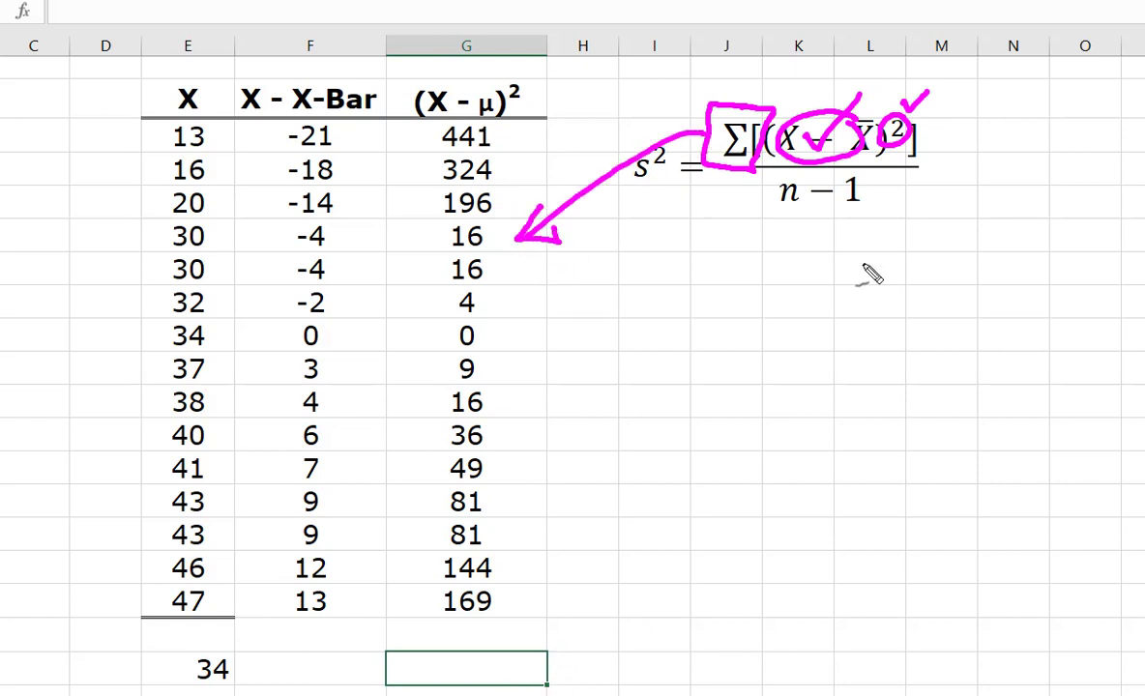
key(Escape)
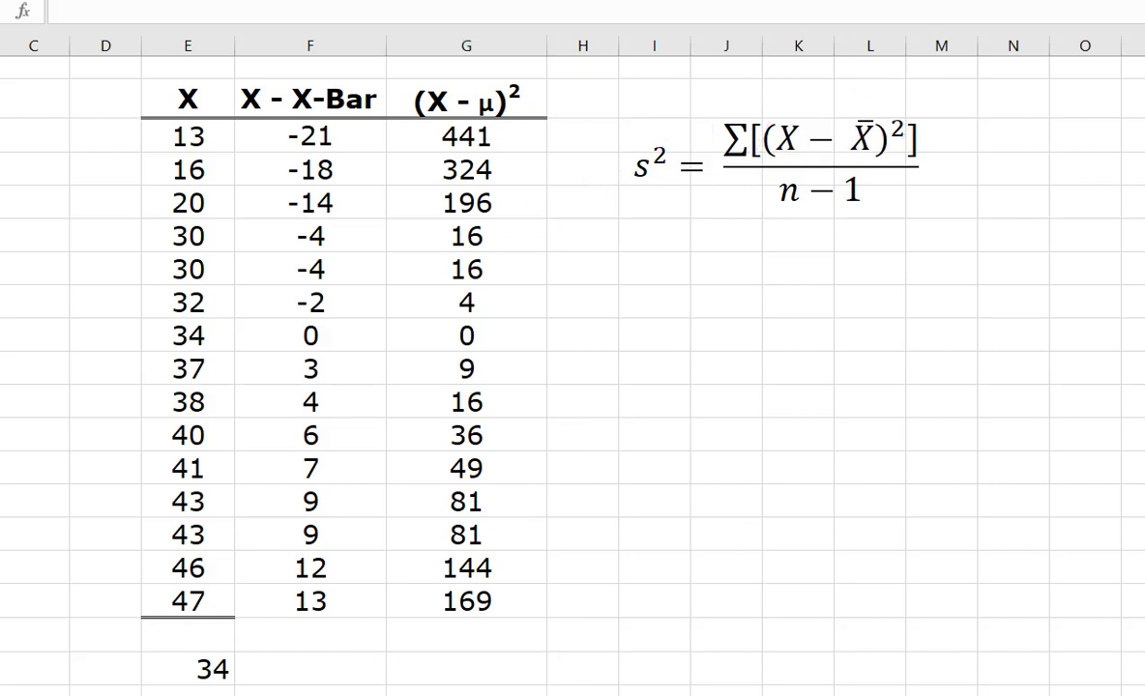
Enter a SUM of G4:G18 in cell G19 to total the squared deviations
click(443, 642)
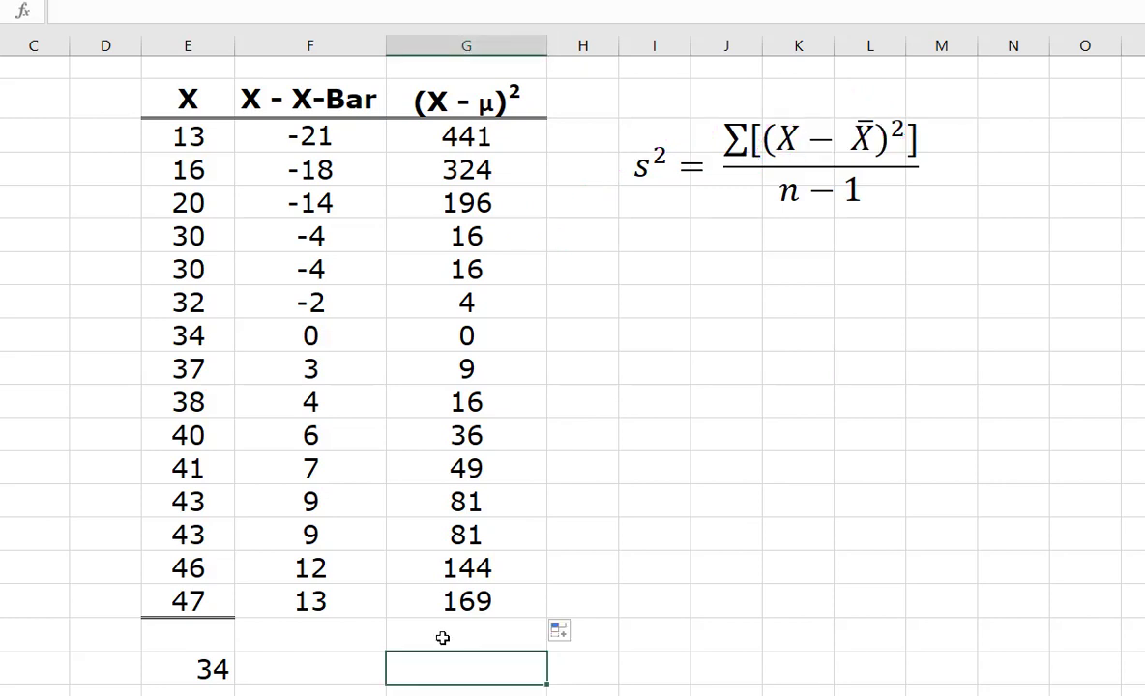
click(443, 634)
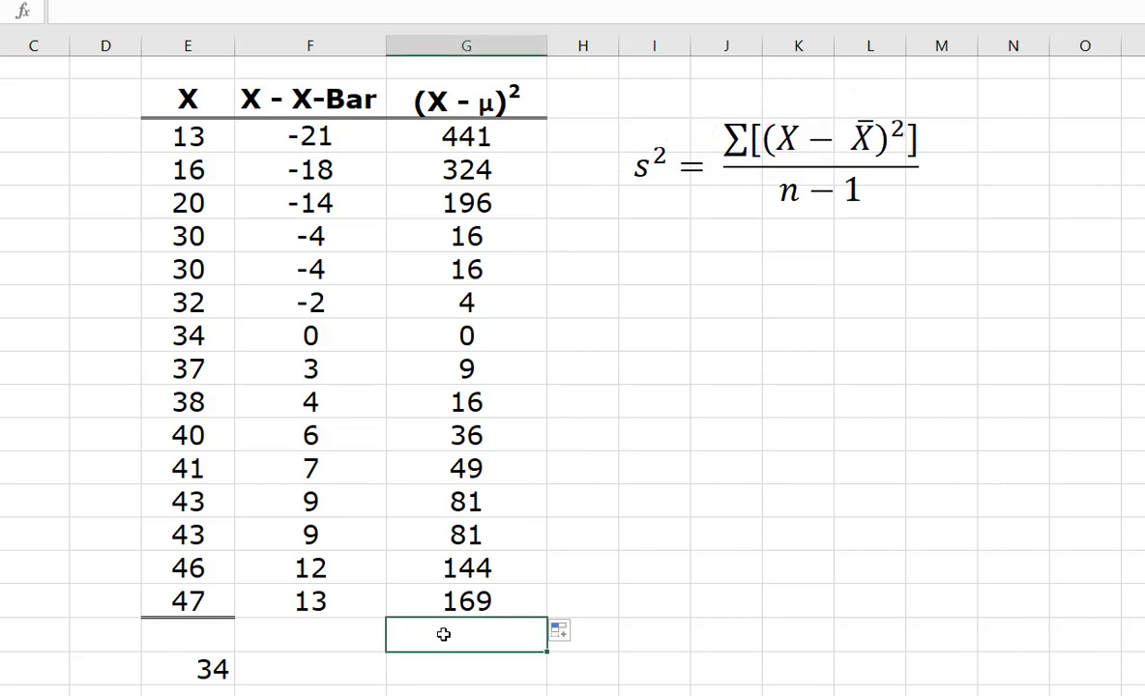
text(=sum()
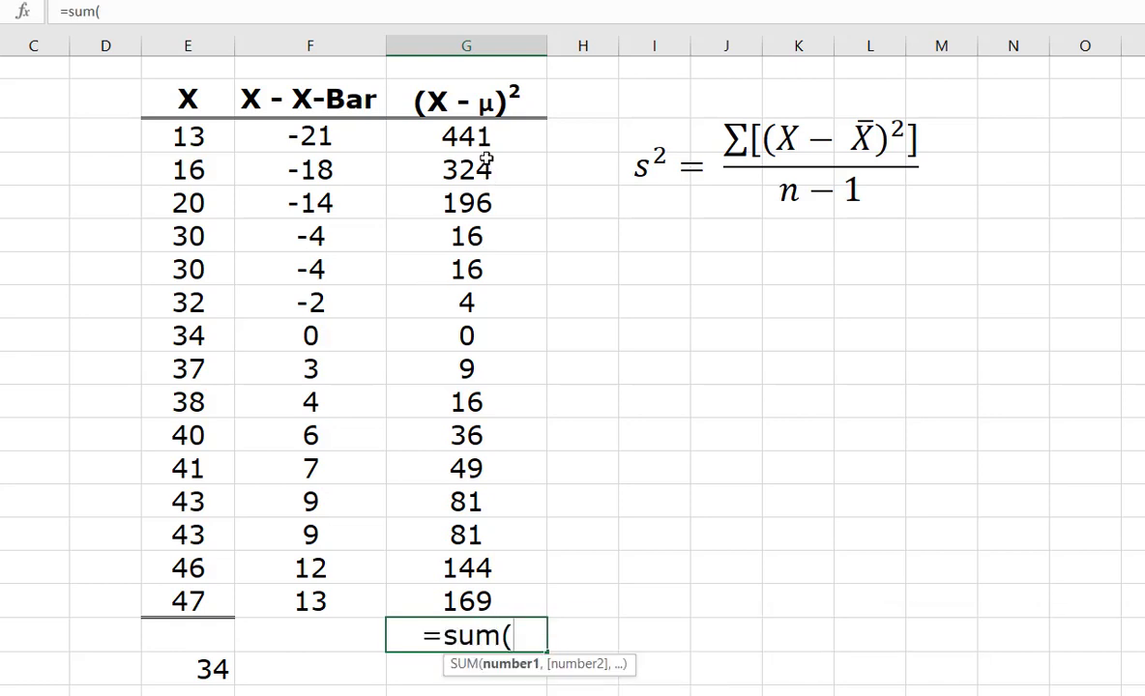
drag(451, 139, 468, 598)
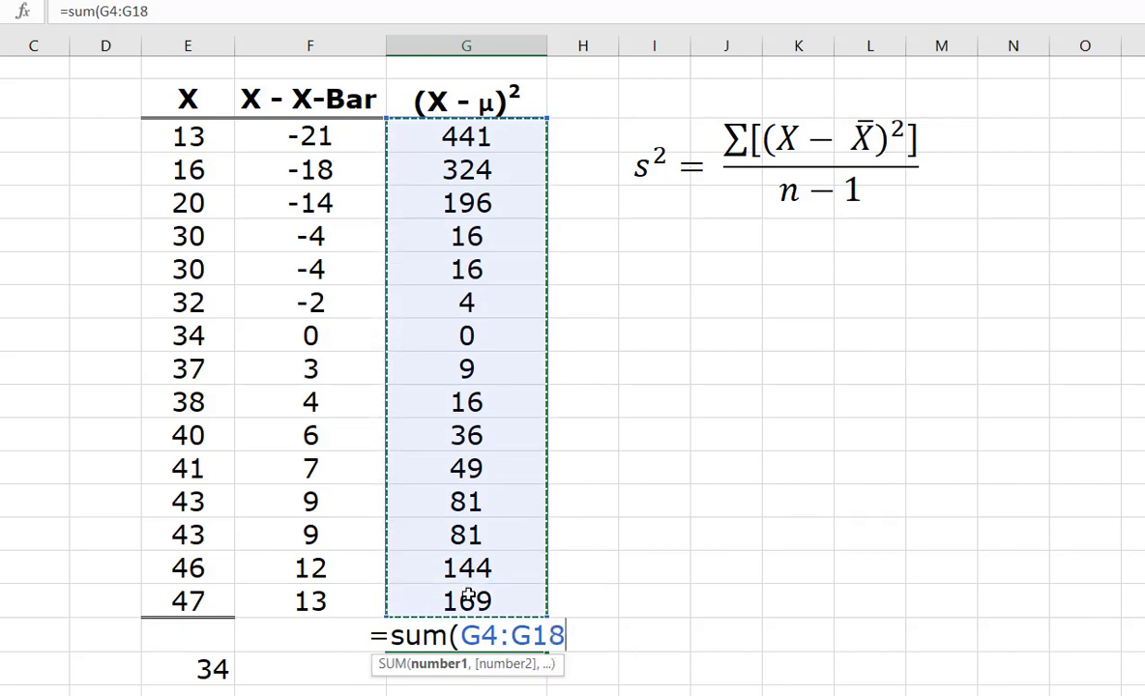
key(Return)
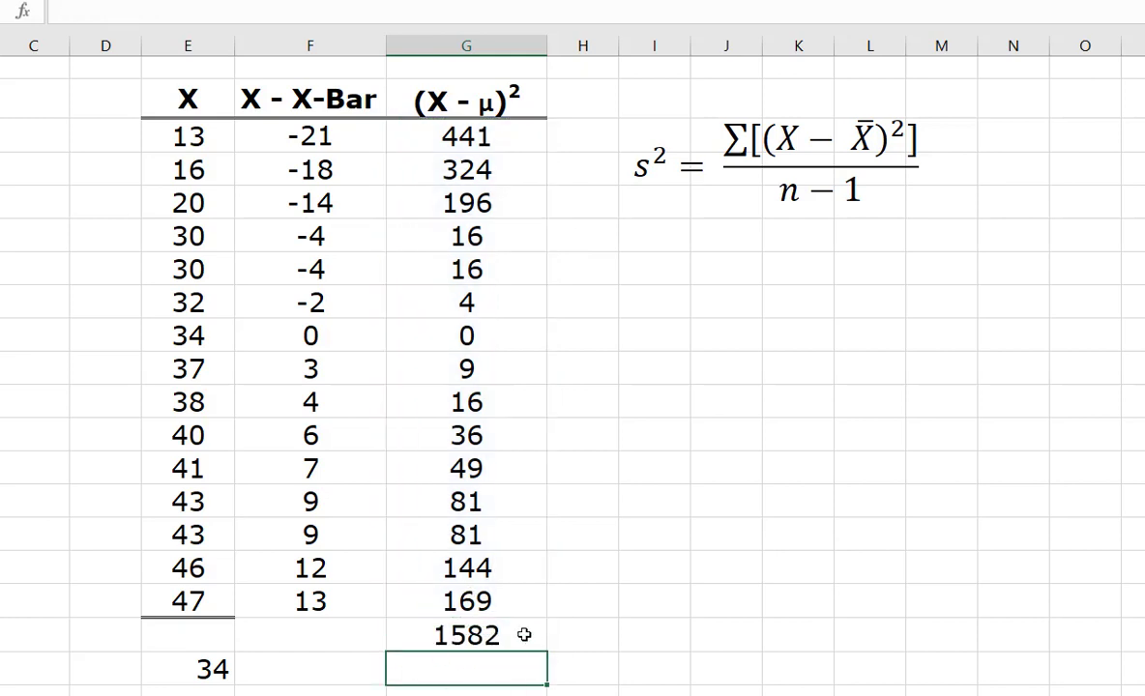
click(494, 639)
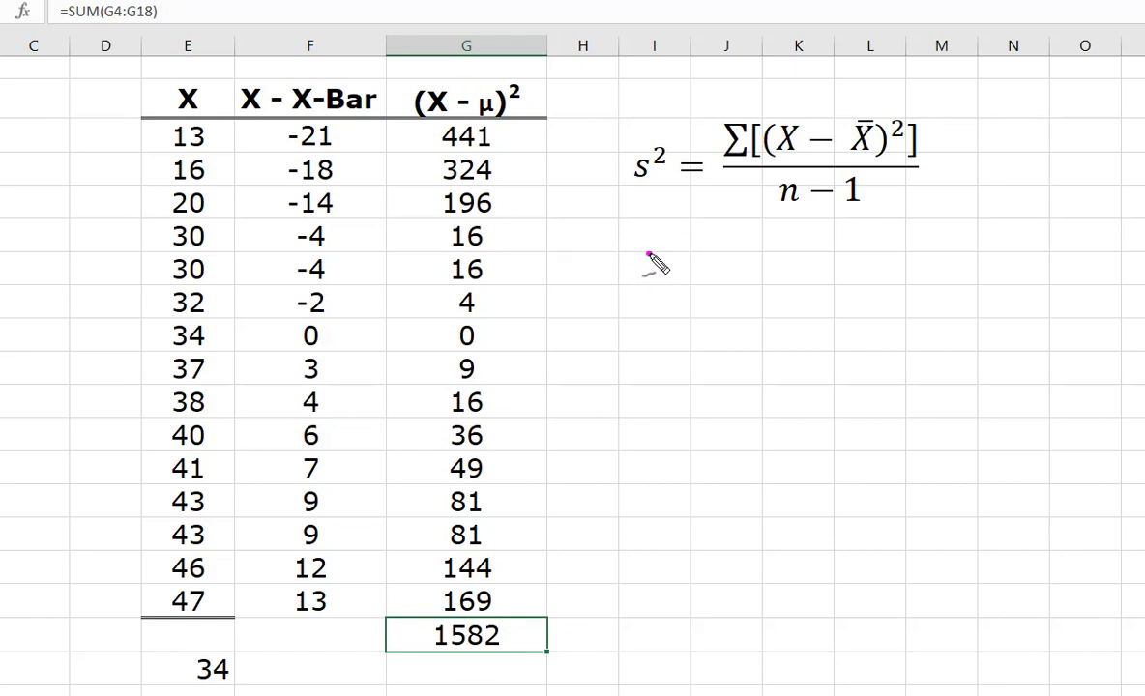
Handwrite s² = 1582/14 = 113 below the variance formula and tick the n in its denominator
mouse_move(650, 255)
mouse_down()
mouse_move(635, 255)
mouse_move(633, 280)
mouse_move(675, 247)
mouse_move(718, 268)
mouse_up()
mouse_move(701, 277)
mouse_down()
mouse_move(747, 277)
mouse_move(768, 257)
mouse_move(825, 289)
mouse_move(839, 282)
mouse_up()
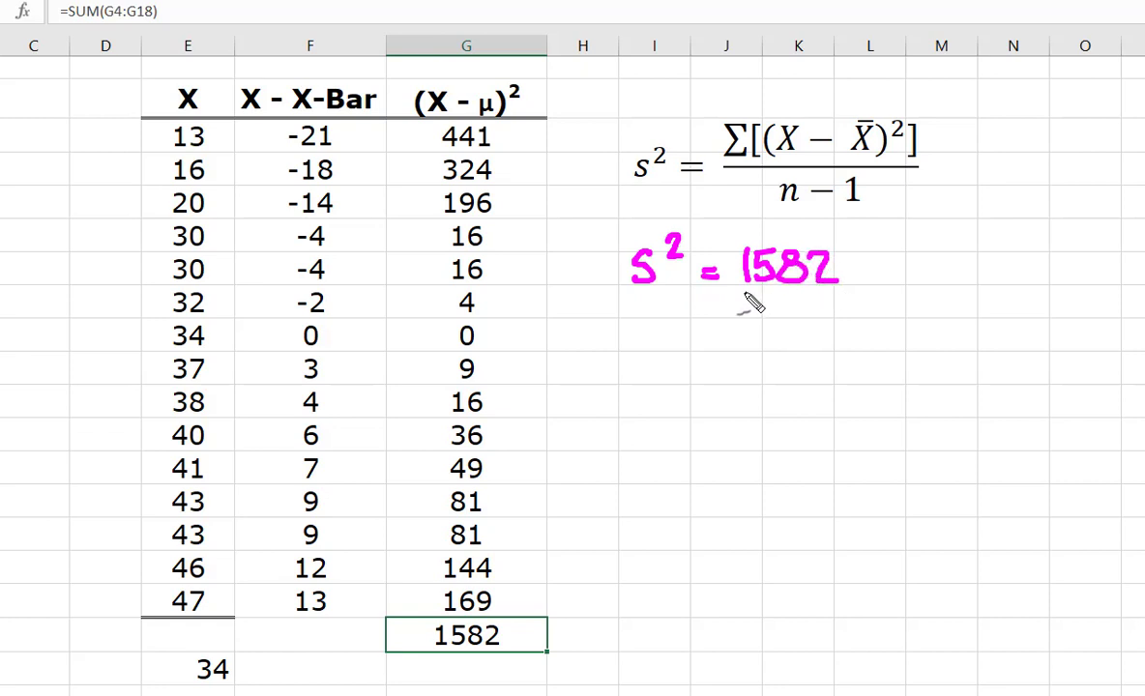
drag(741, 290, 839, 291)
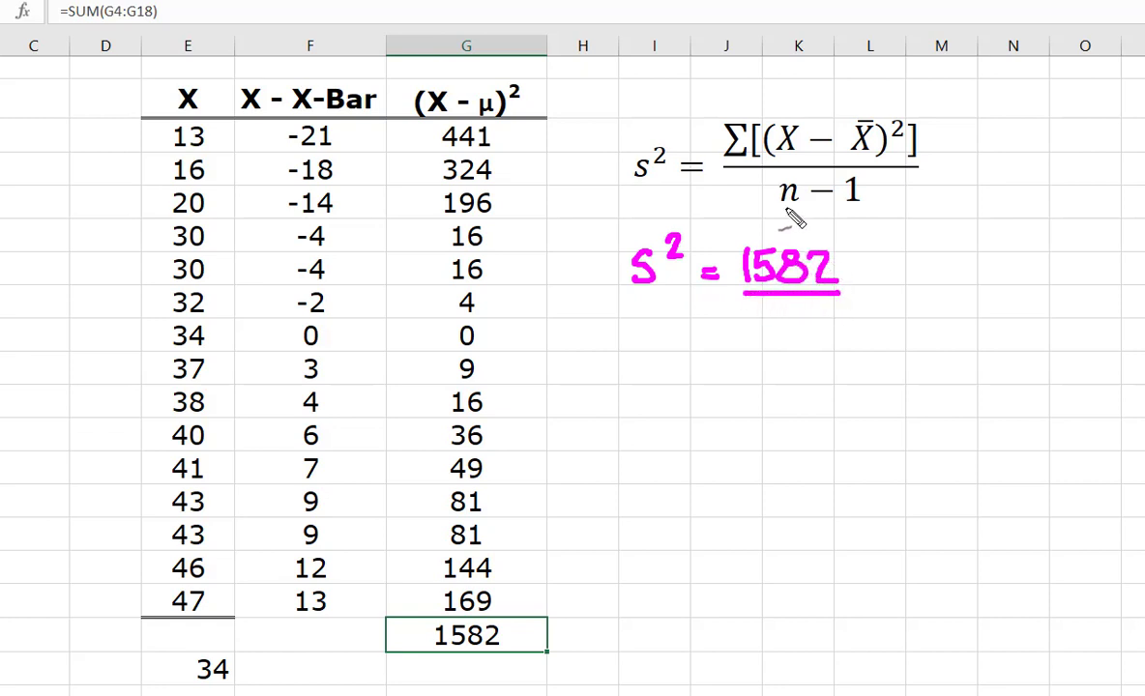
drag(781, 205, 802, 199)
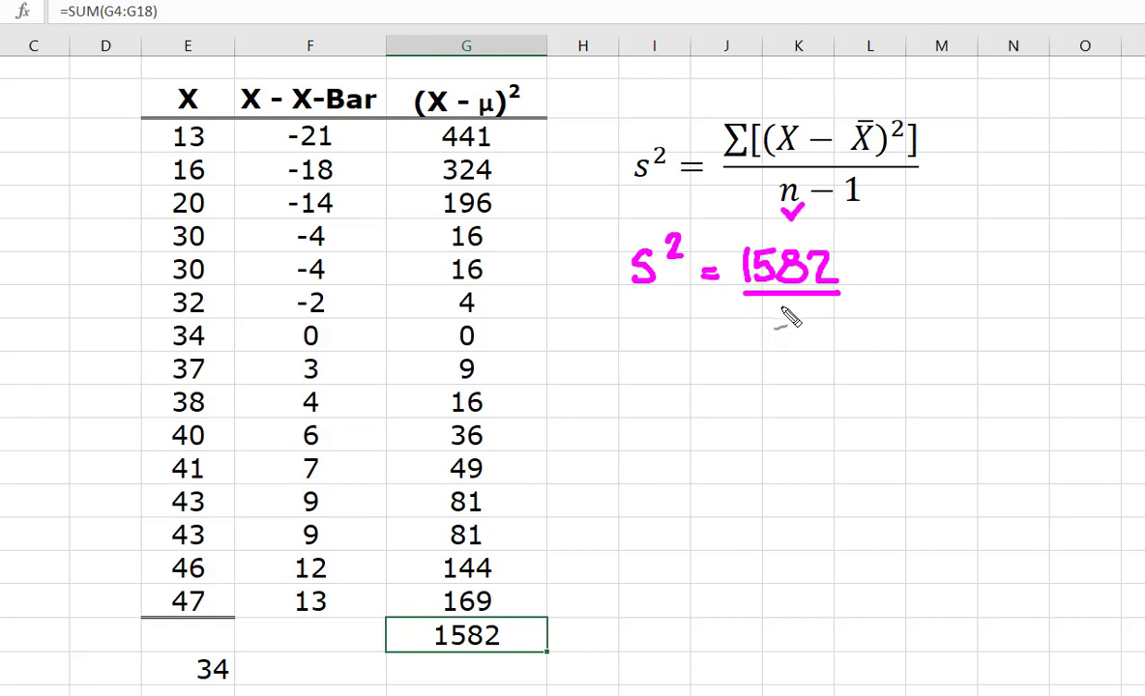
mouse_move(783, 307)
mouse_down()
mouse_move(780, 335)
mouse_move(814, 323)
mouse_move(812, 336)
mouse_up()
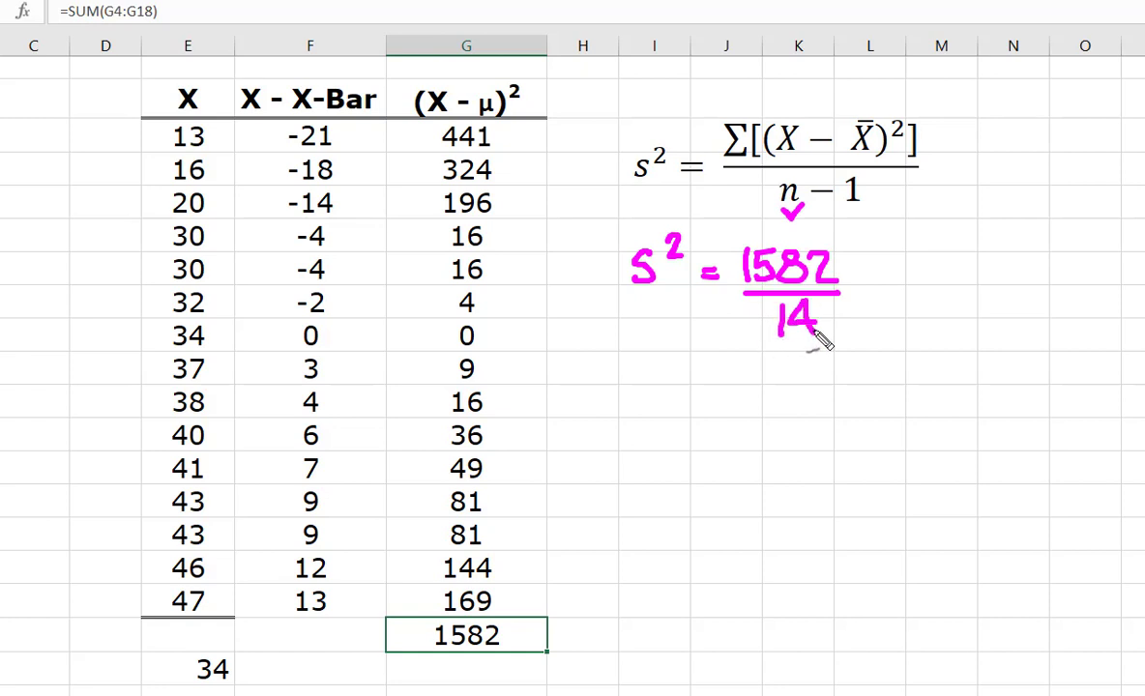
drag(854, 278, 873, 276)
mouse_move(854, 285)
mouse_down()
mouse_move(899, 285)
mouse_move(914, 268)
mouse_move(914, 285)
mouse_move(949, 274)
mouse_move(930, 282)
mouse_up()
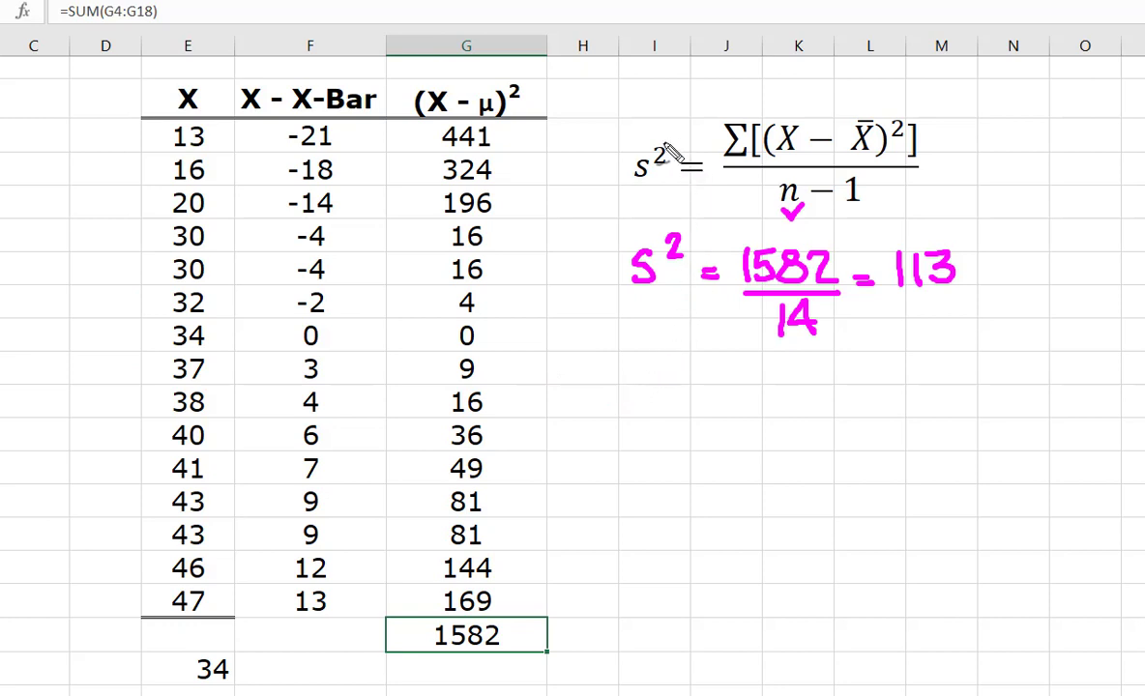
Ink over the exponent of s² in the printed formula and draw a square root sign around the fraction
drag(655, 153, 660, 157)
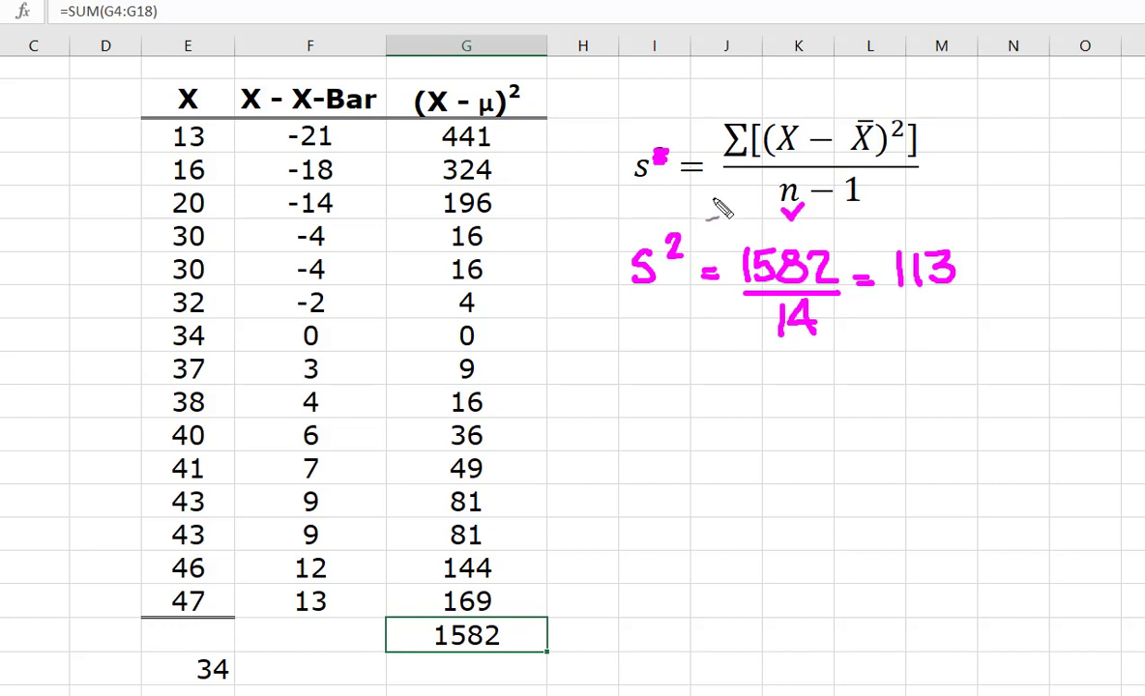
mouse_move(694, 207)
mouse_down()
mouse_move(713, 219)
mouse_move(723, 116)
mouse_move(933, 114)
mouse_up()
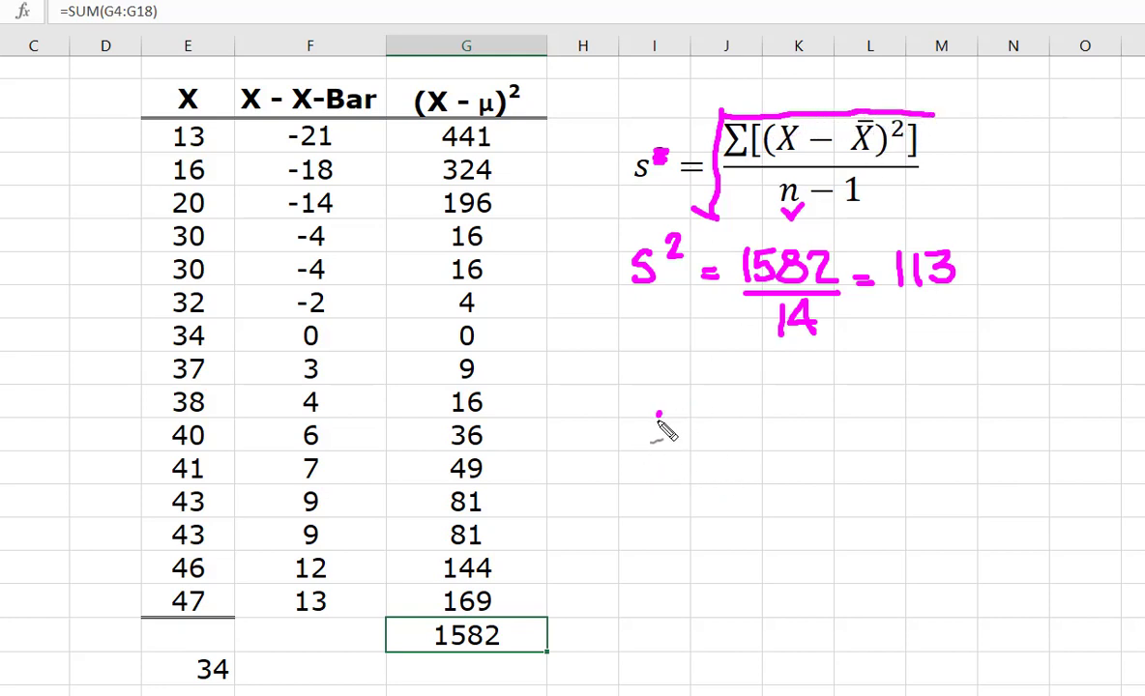
Handwrite s = √113 = 10.630 beneath the variance calculation, and circle the results 113 and 10.630
mouse_move(663, 418)
mouse_down()
mouse_move(641, 443)
mouse_move(703, 429)
mouse_move(703, 439)
mouse_move(732, 406)
mouse_move(839, 403)
mouse_up()
mouse_move(762, 413)
mouse_down()
mouse_move(762, 447)
mouse_move(883, 427)
mouse_move(889, 437)
mouse_up()
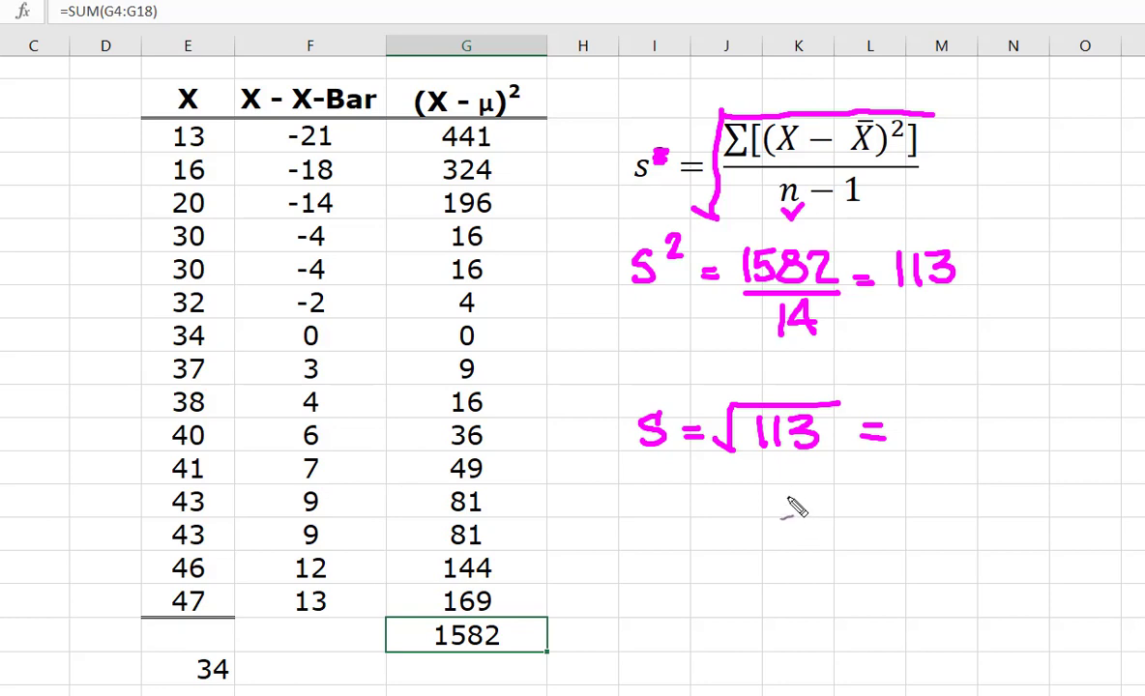
mouse_move(794, 490)
mouse_down()
mouse_move(796, 519)
mouse_move(832, 513)
mouse_move(823, 491)
mouse_up()
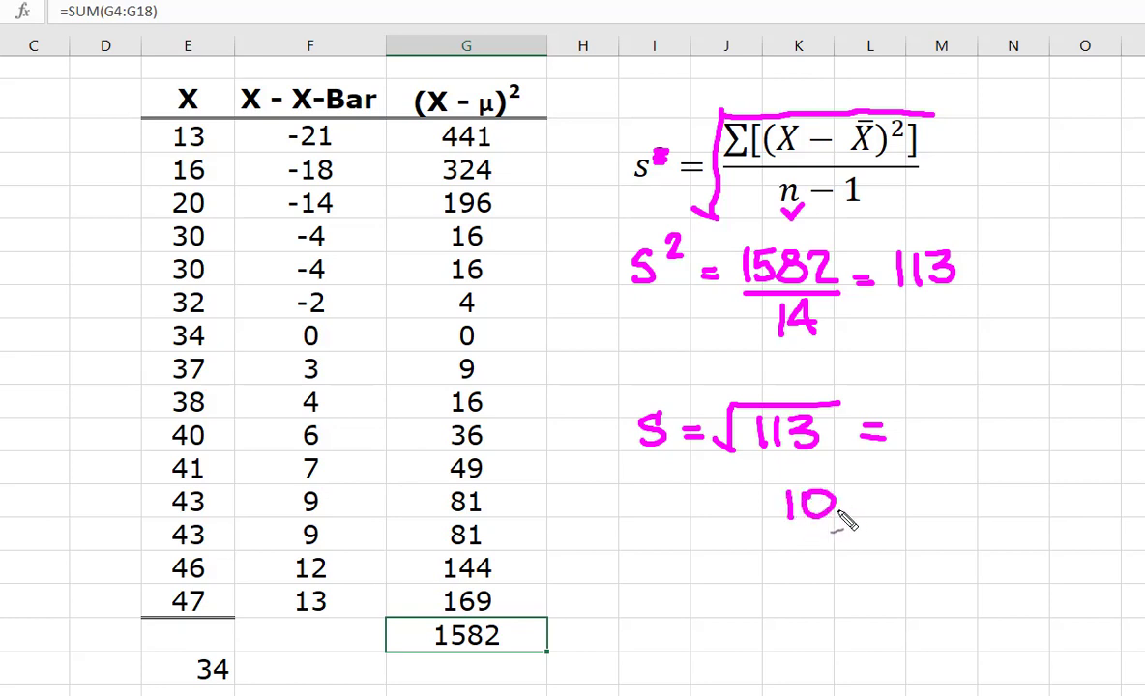
click(837, 512)
mouse_move(875, 516)
mouse_down()
mouse_move(934, 511)
mouse_move(924, 490)
mouse_up()
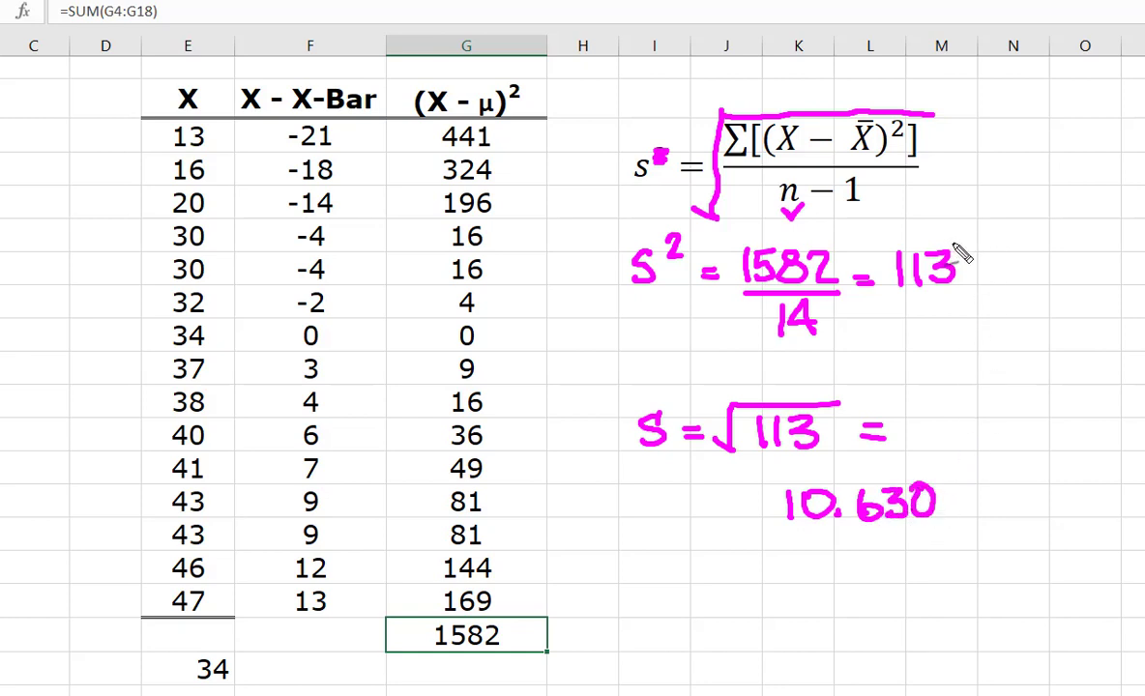
mouse_move(957, 252)
mouse_down()
mouse_move(898, 247)
mouse_move(885, 294)
mouse_move(944, 311)
mouse_move(969, 292)
mouse_up()
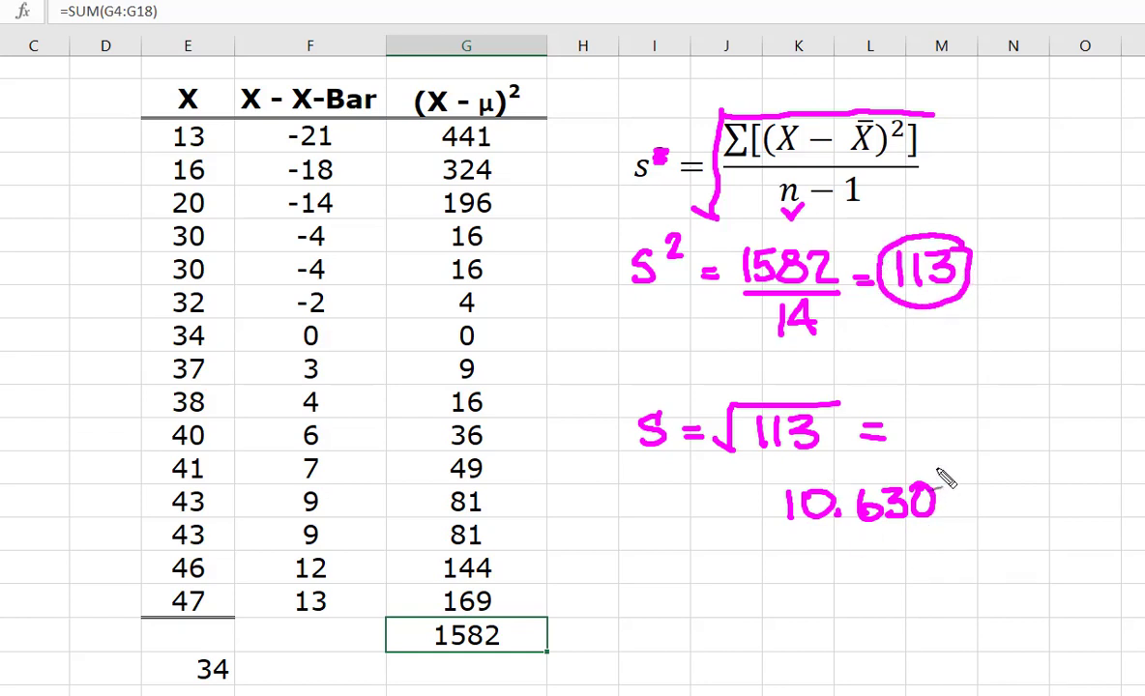
mouse_move(938, 465)
mouse_down()
mouse_move(834, 471)
mouse_move(767, 504)
mouse_move(802, 542)
mouse_move(925, 543)
mouse_move(963, 515)
mouse_move(946, 475)
mouse_up()
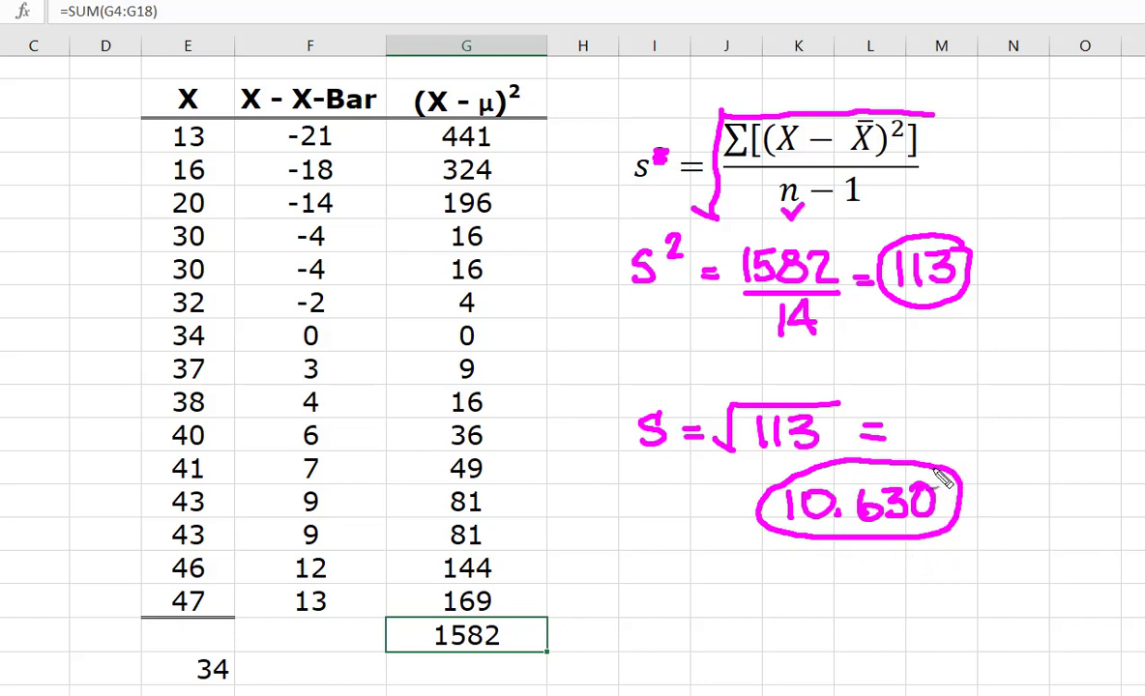